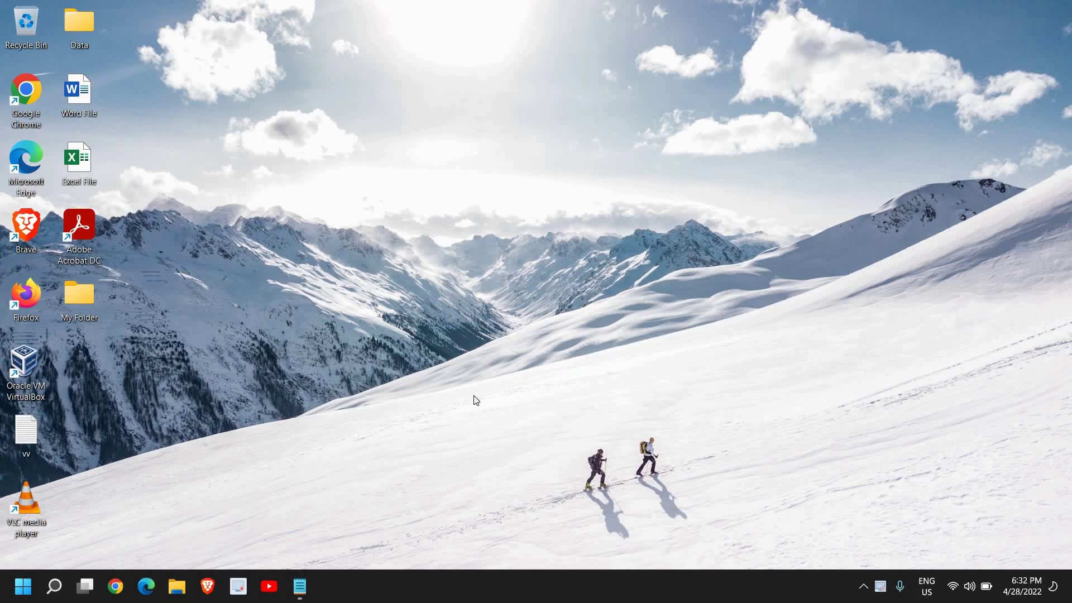
Launch File Explorer from Windows search and maximize its window
key("super+s")
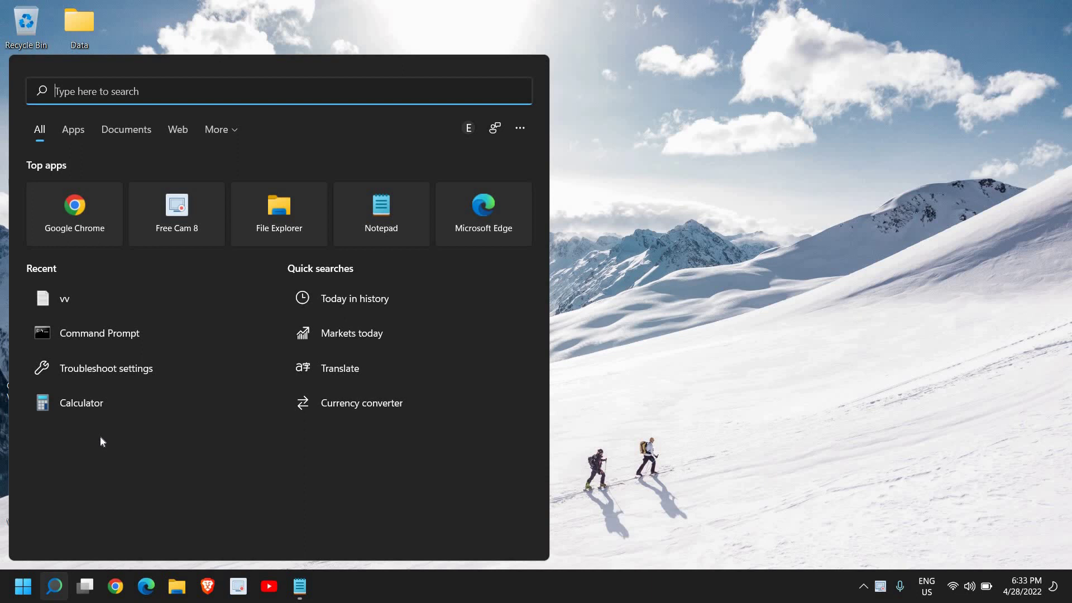
type("file")
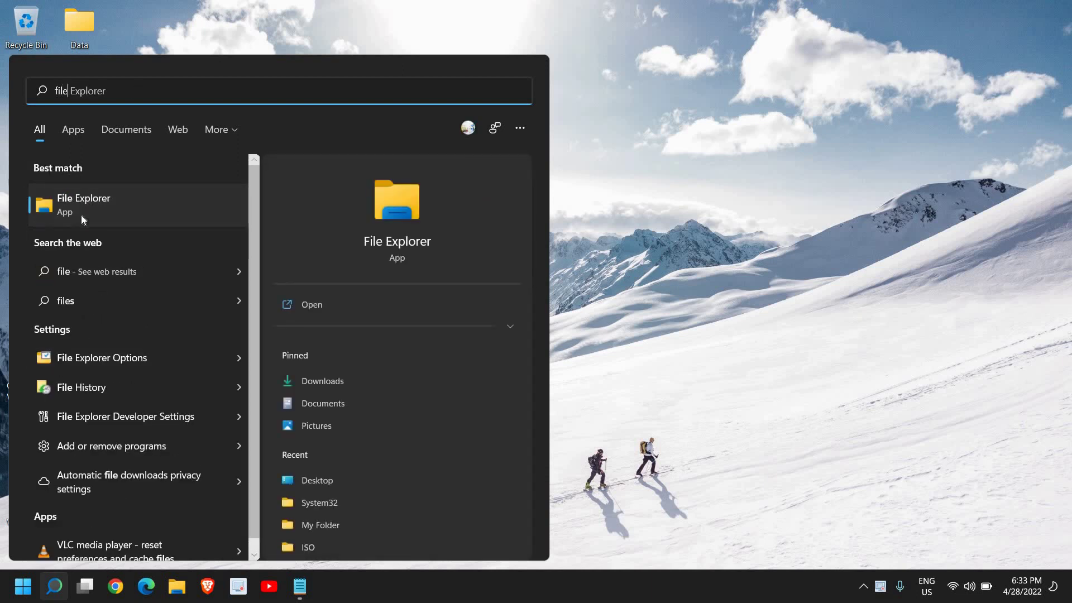
left_click(81, 211)
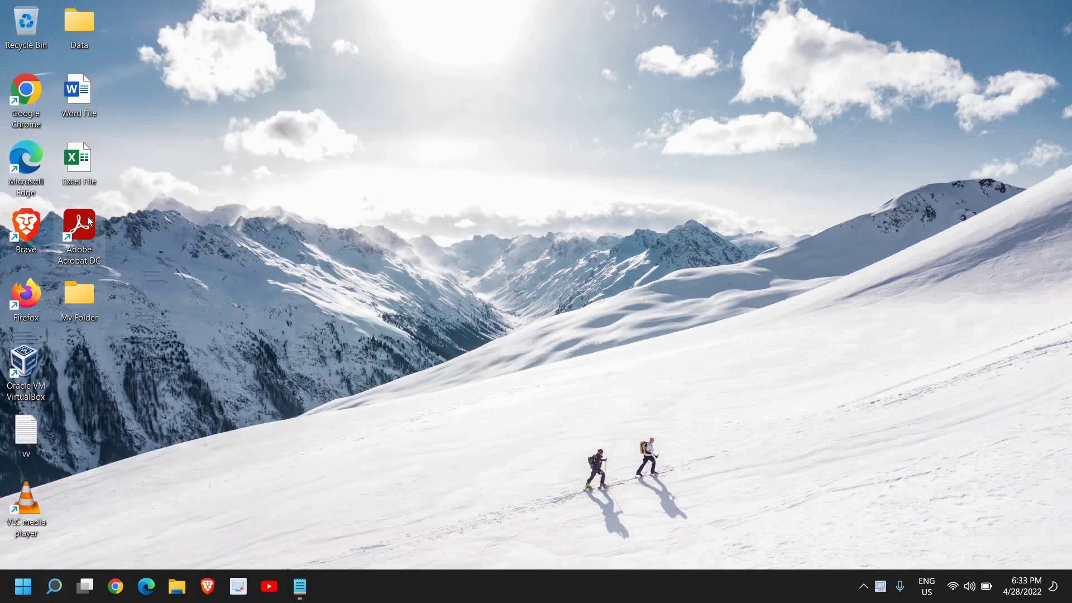
left_click(729, 122)
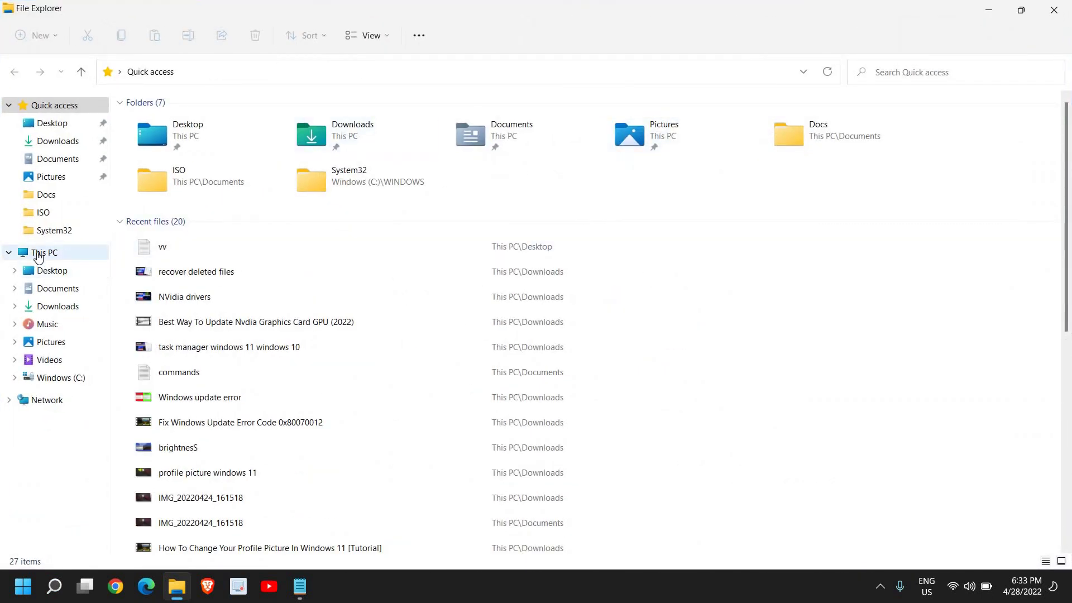
Navigate to C:\Windows\SoftwareDistribution\Download via This PC
left_click(37, 254)
left_click(61, 378)
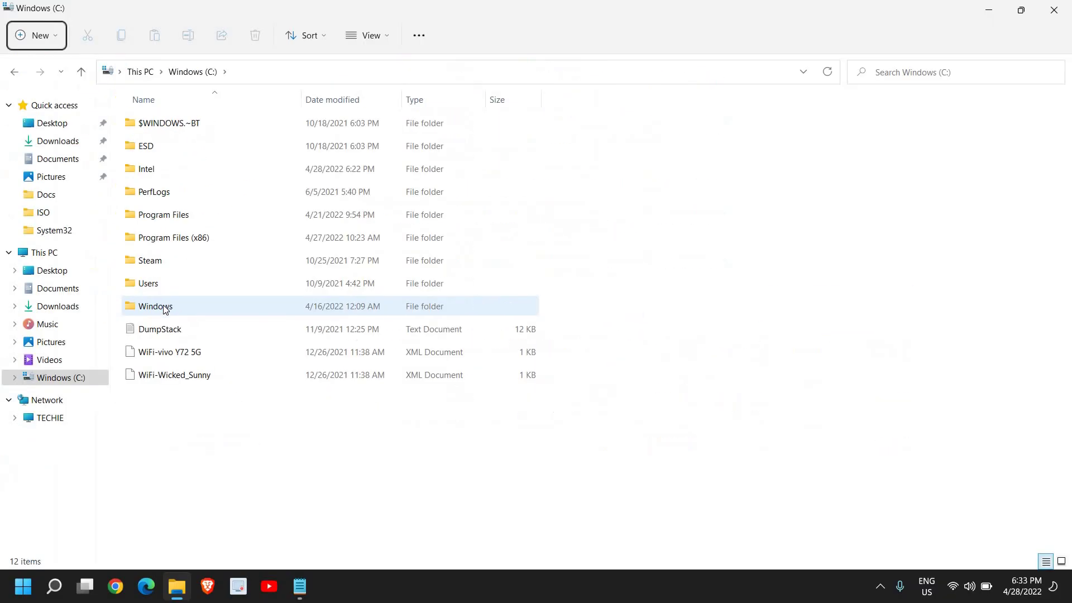
double_click(165, 307)
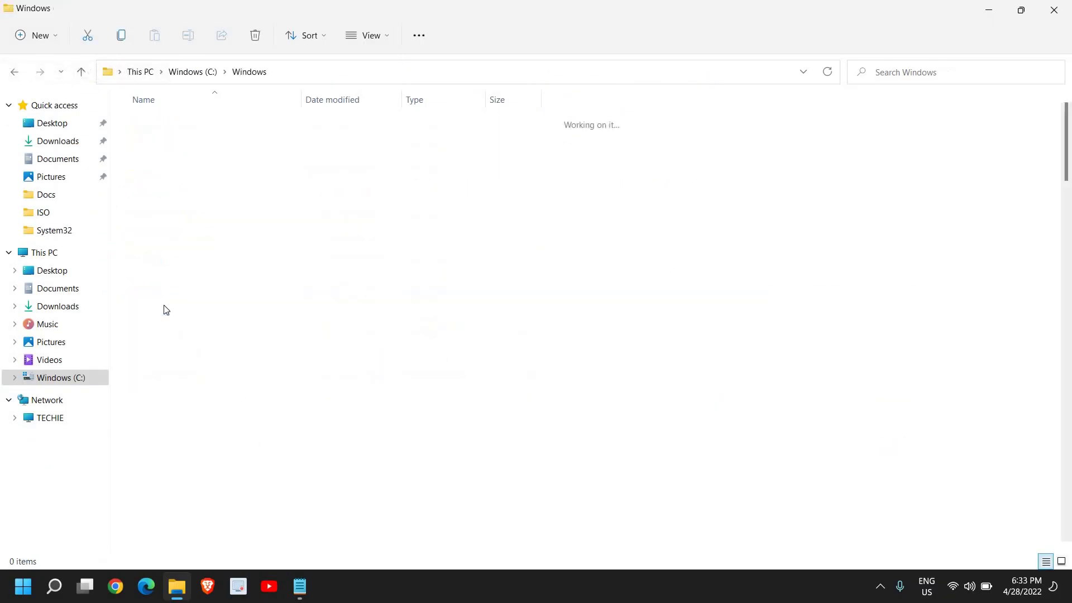
scroll(164, 308, "down", 15)
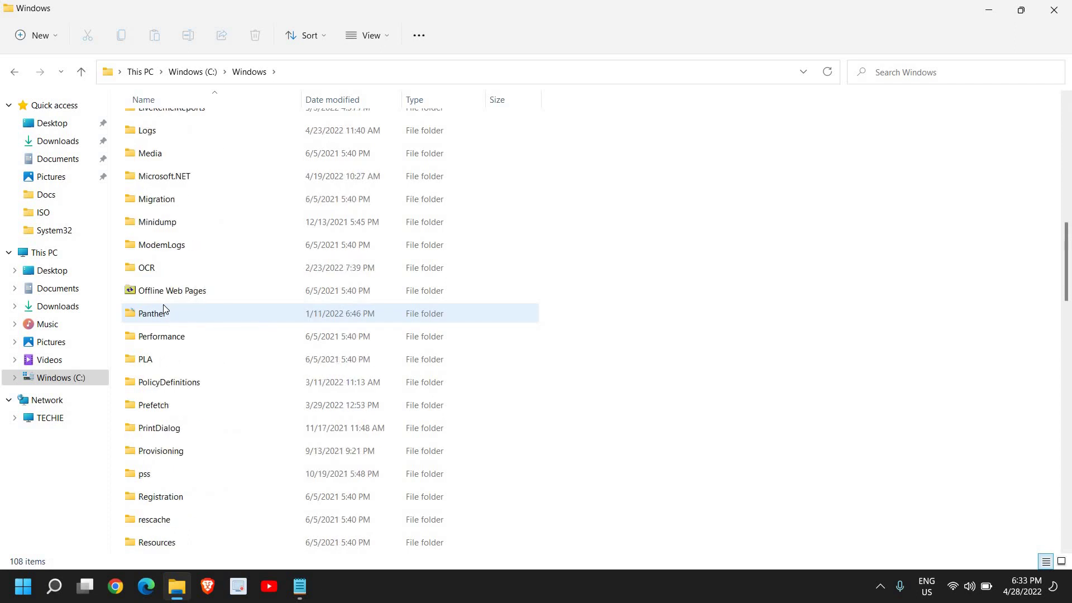
scroll(163, 309, "down", 4)
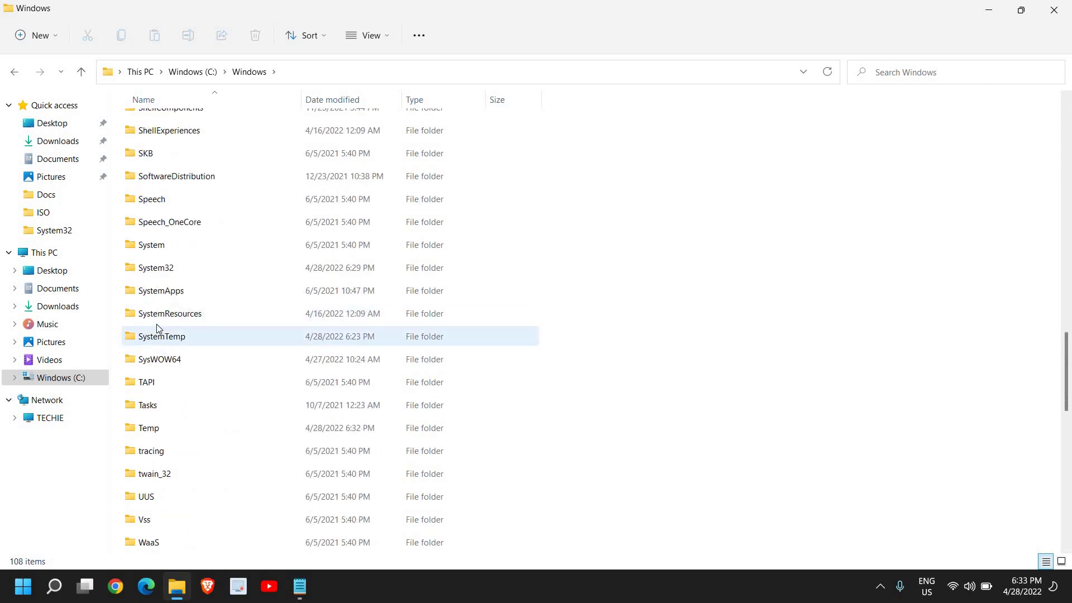
left_click(187, 185)
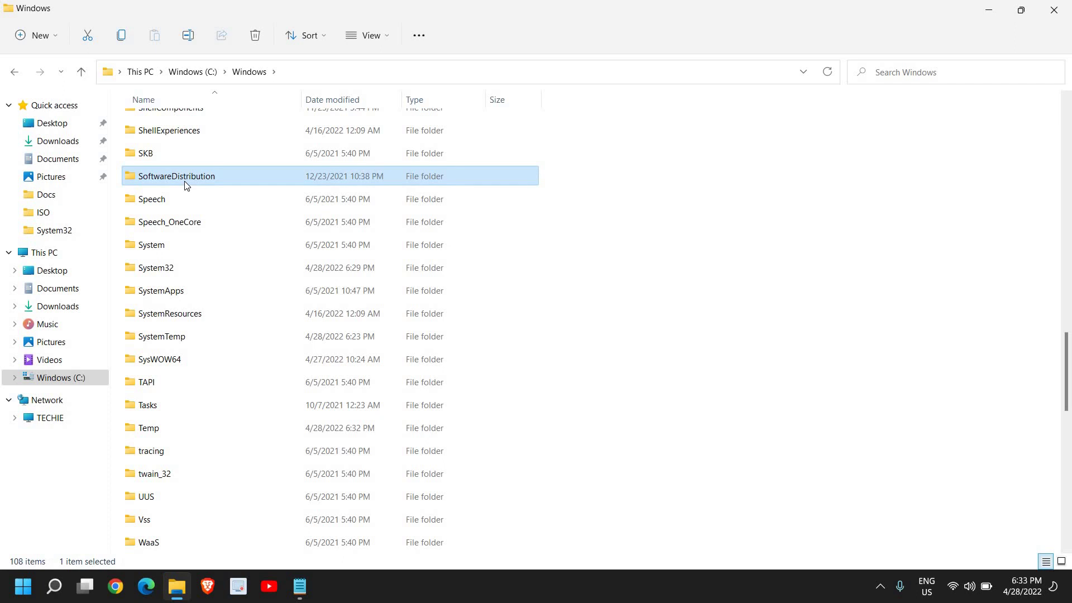
double_click(186, 185)
double_click(200, 146)
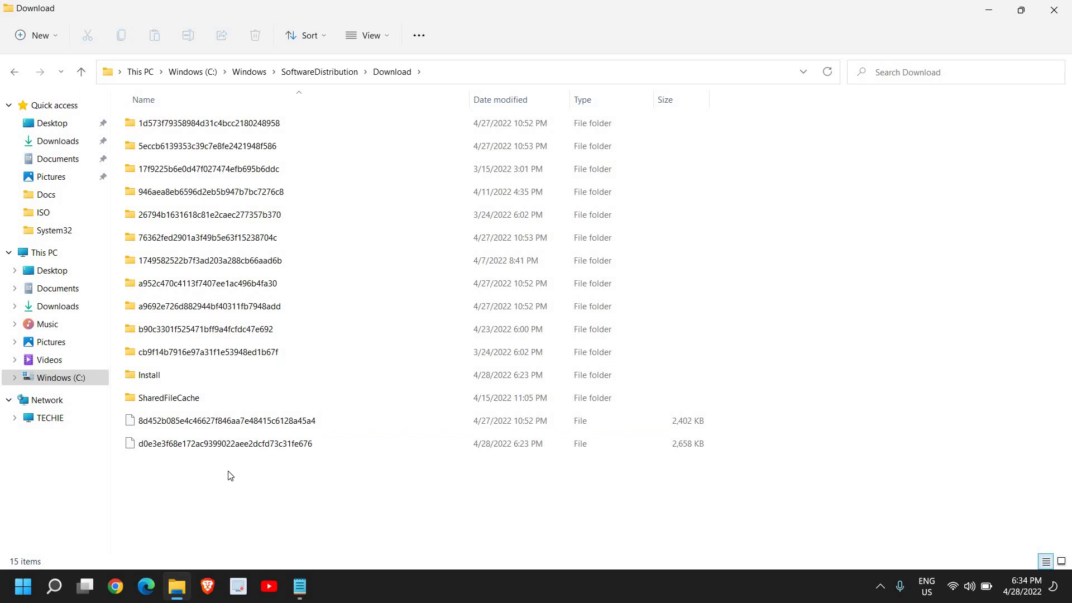
Permanently delete all 15 update items in Download, granting admin permission for all, then close Explorer
key("ctrl+a")
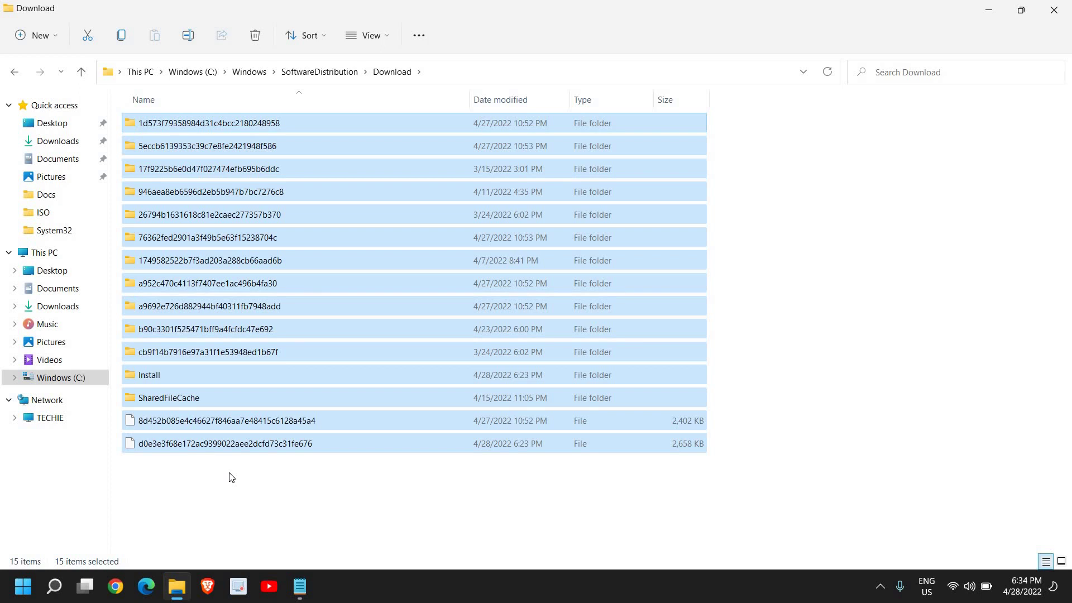
key("shift+Delete")
key("Return")
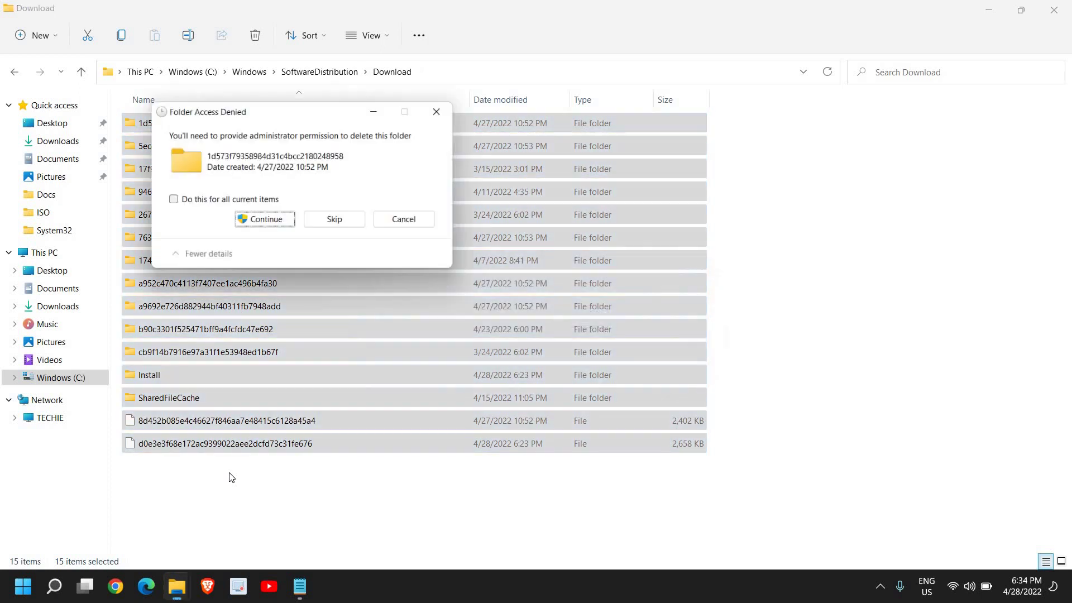
left_click(266, 217)
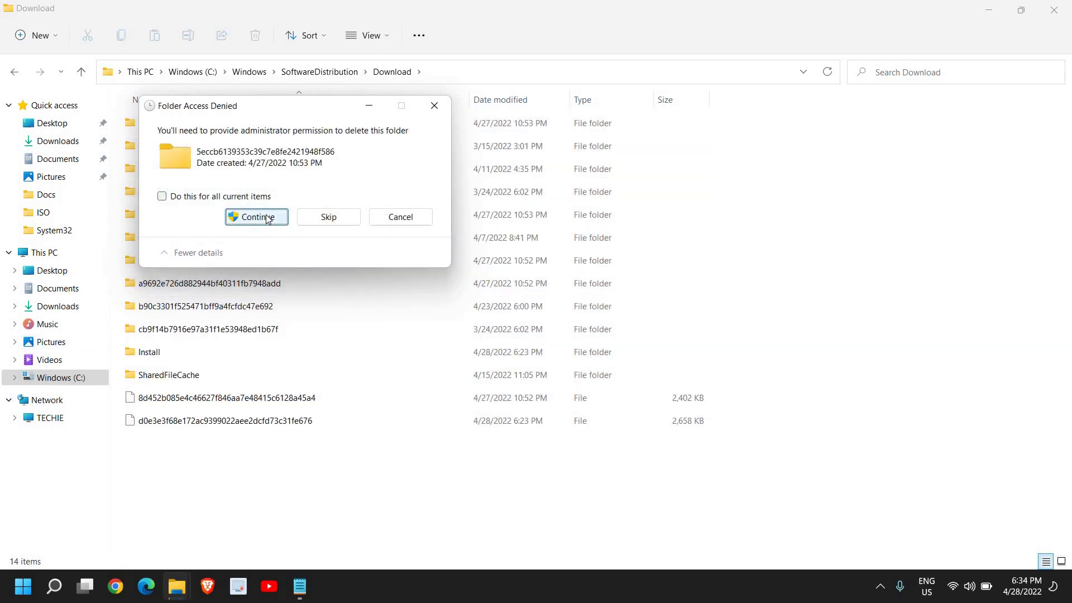
left_click(266, 217)
left_click(173, 197)
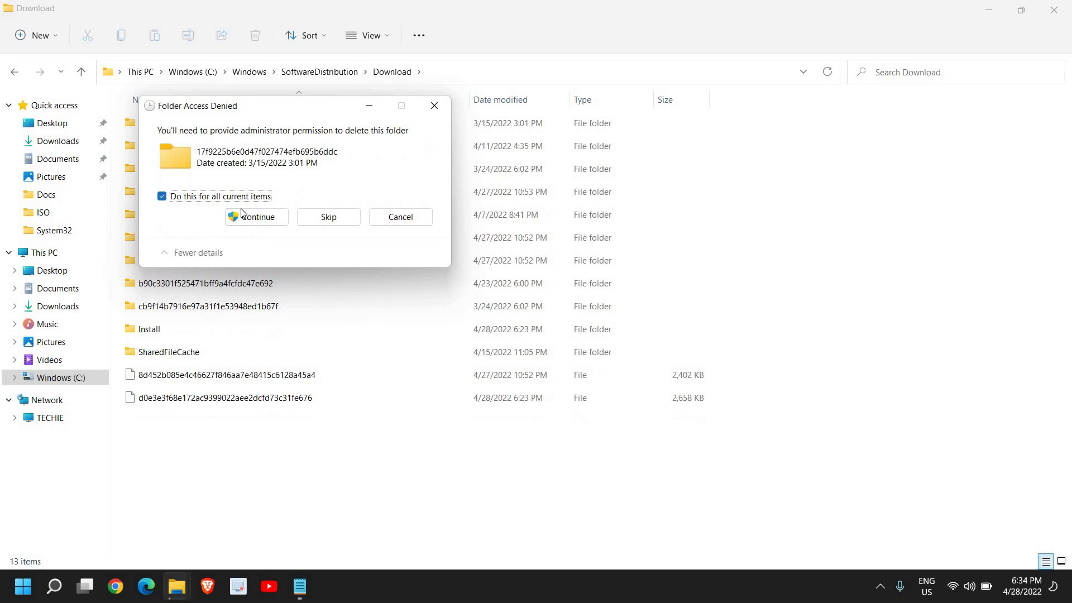
left_click(256, 218)
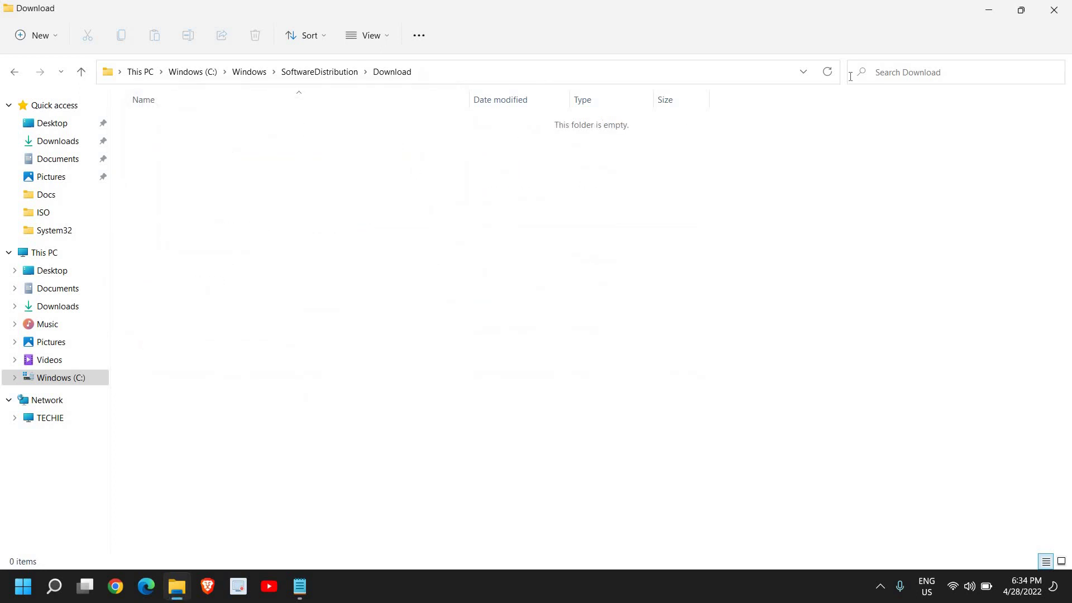
left_click(1055, 8)
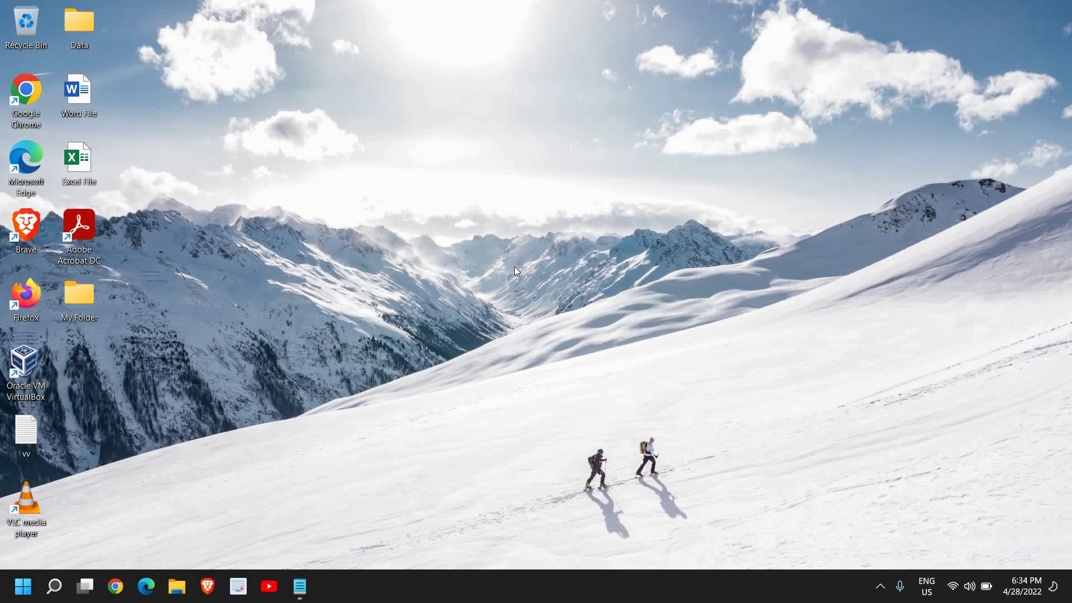
Run wsreset from the Run dialog to clear the Store cache, moving its console aside
key("super+r")
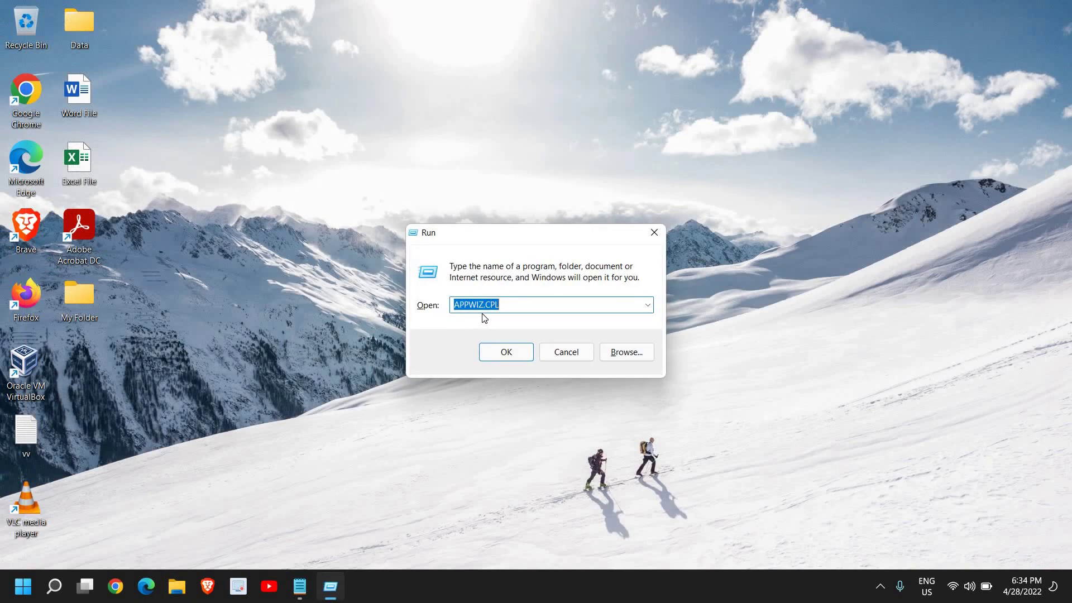
right_click(23, 586)
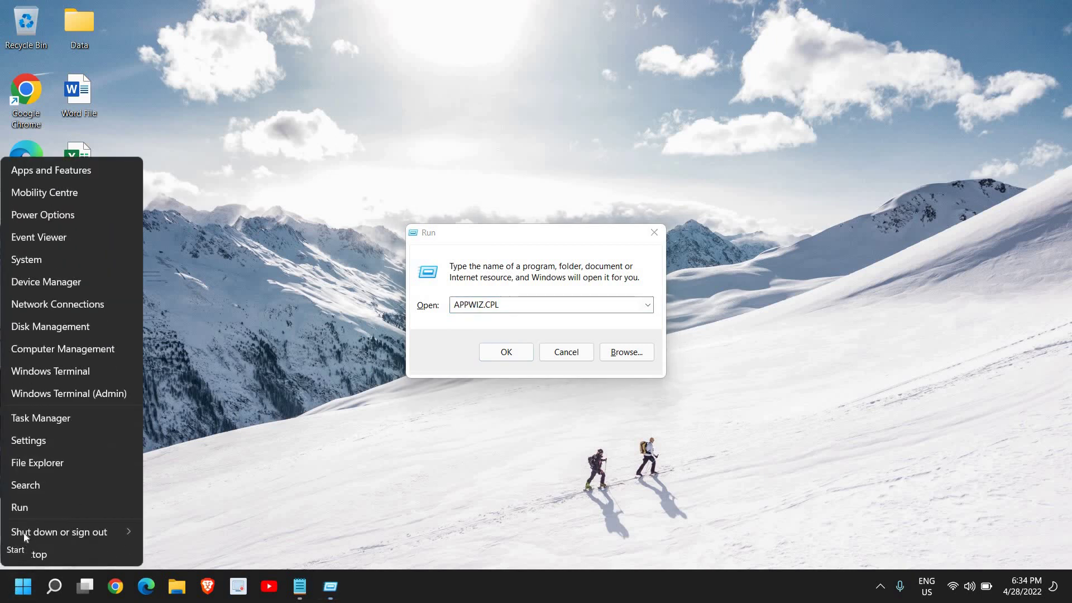
left_click(512, 314)
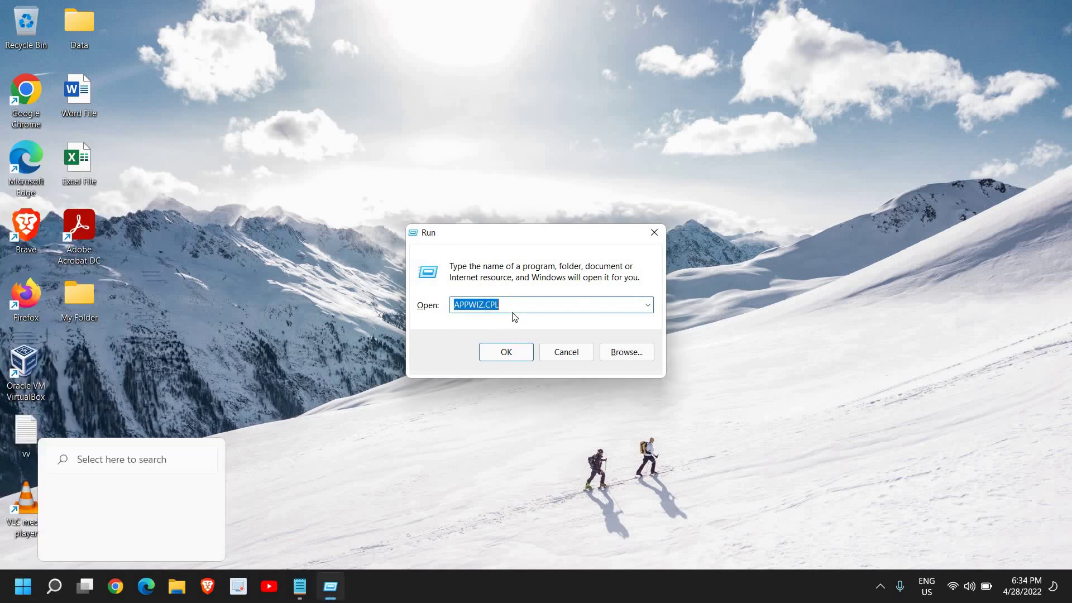
type("wsre")
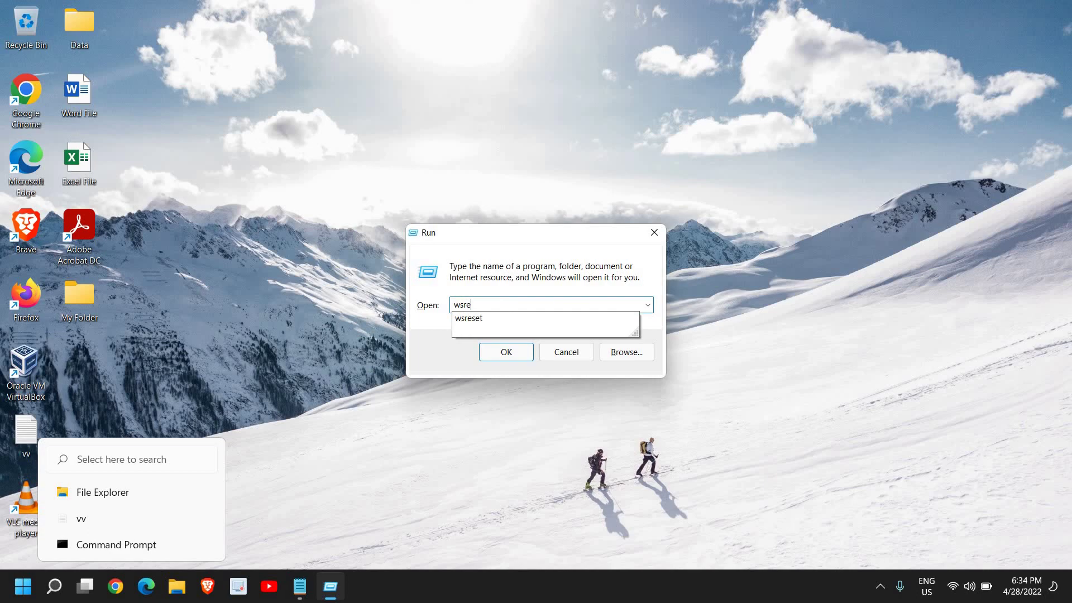
left_click(514, 316)
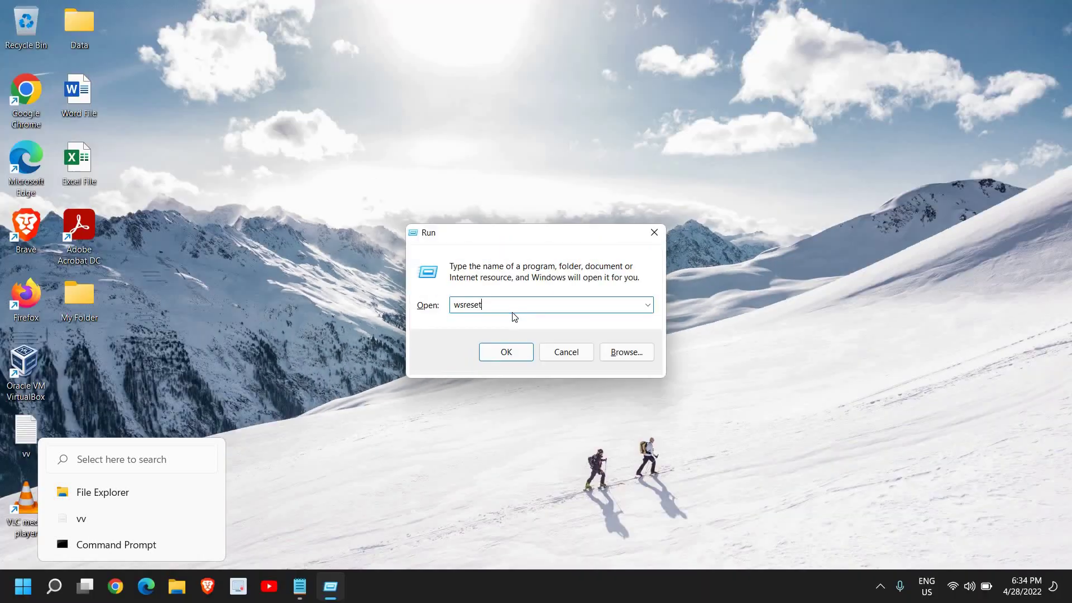
left_click(505, 353)
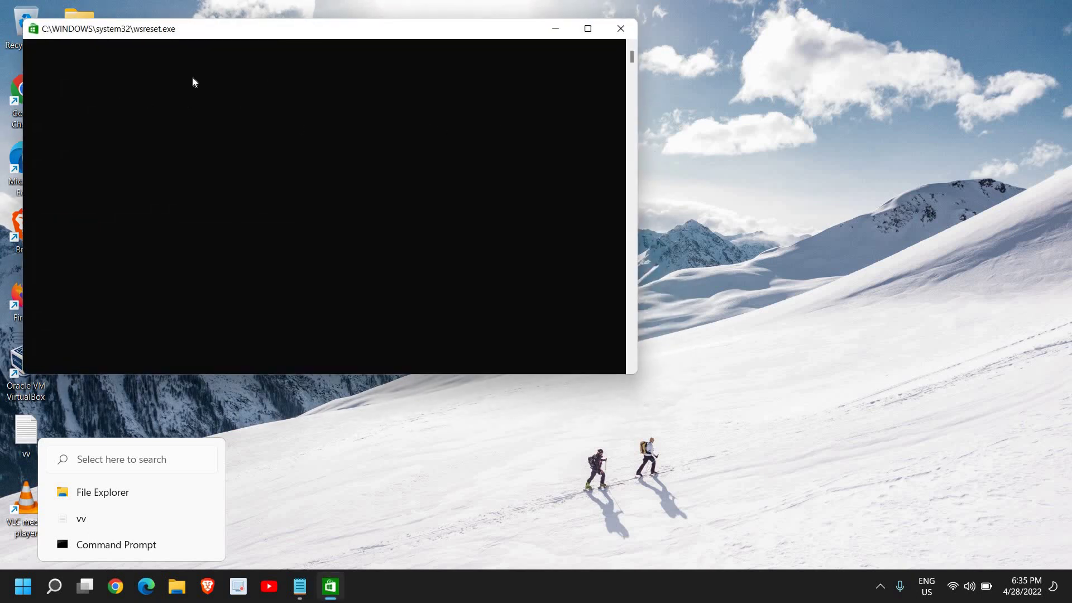
left_click_drag(246, 31, 527, 7)
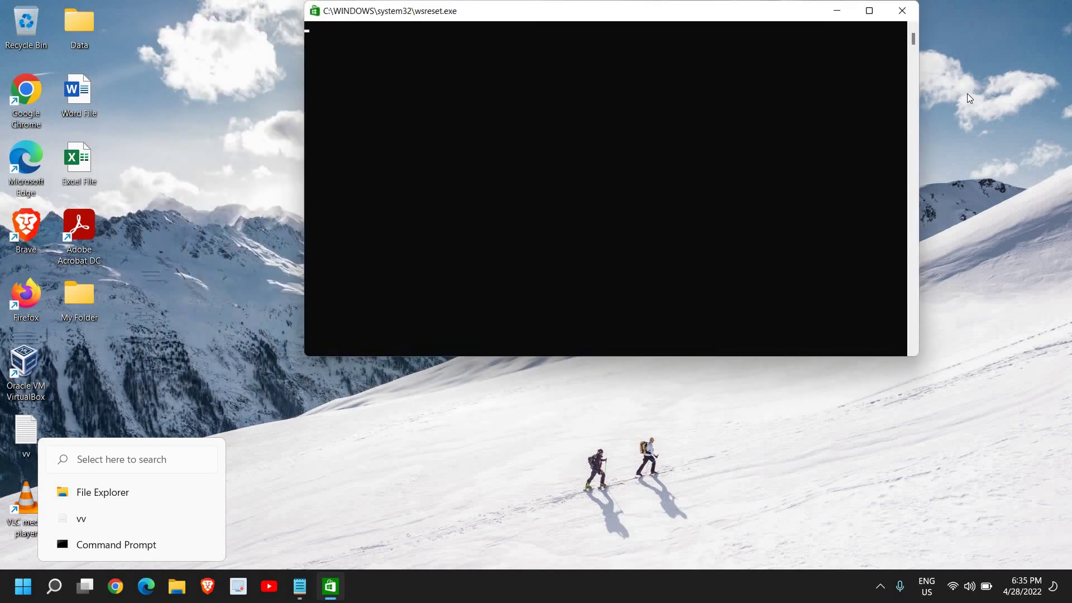
Open the C:\Windows\Temp folder by running temp, maximized
left_click(15, 555)
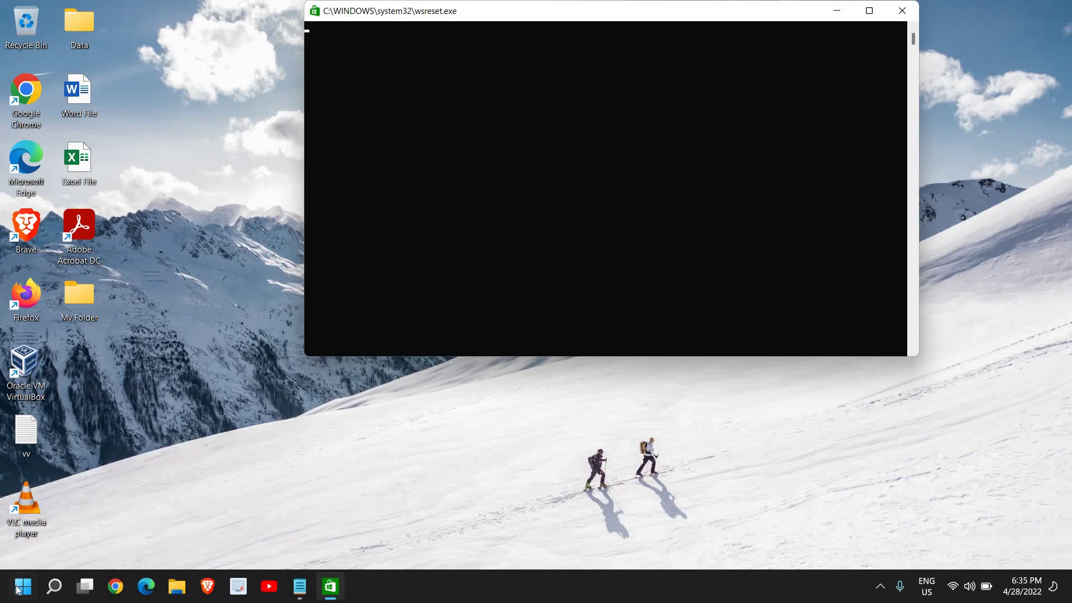
right_click(18, 586)
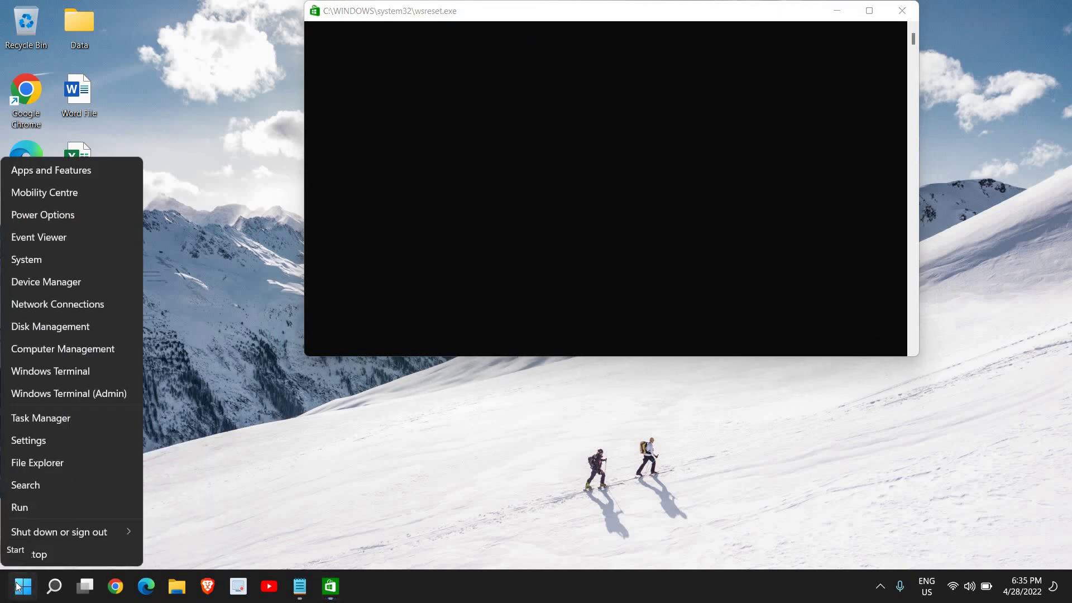
left_click(25, 511)
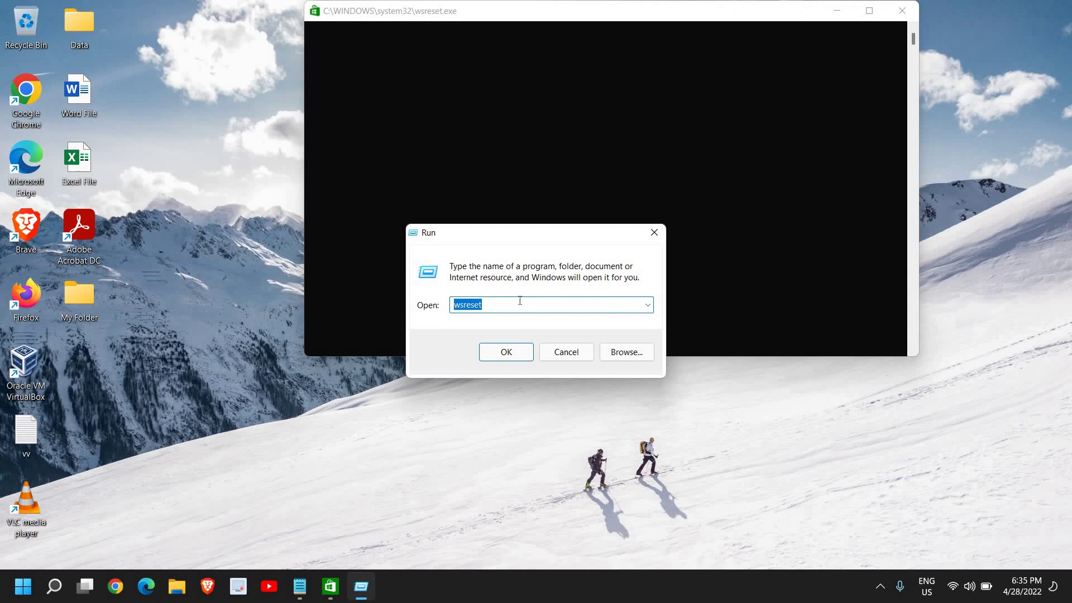
type("temp")
left_click(505, 353)
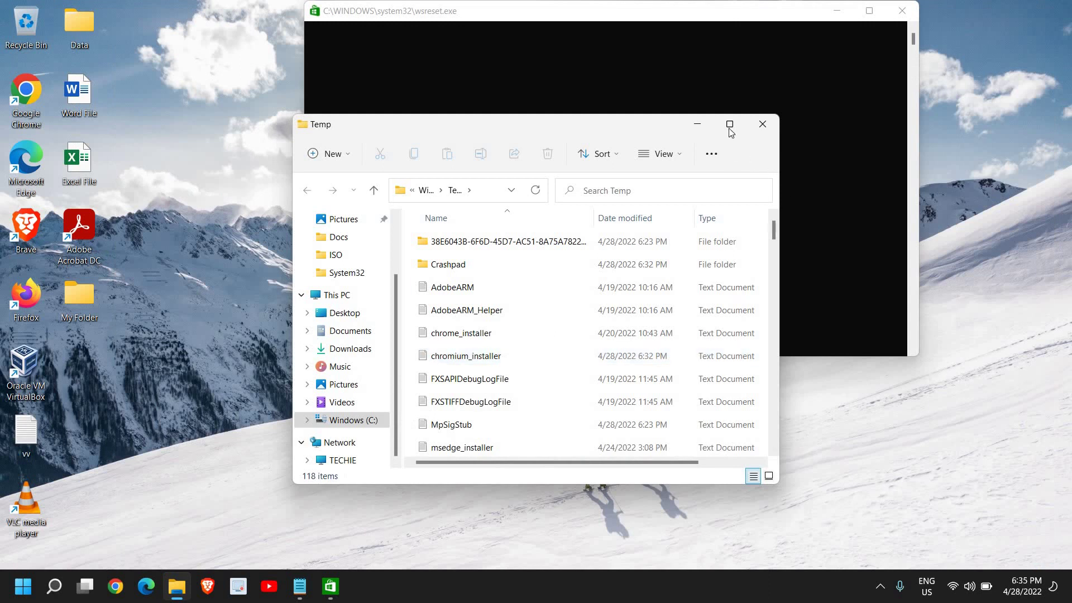
left_click(730, 125)
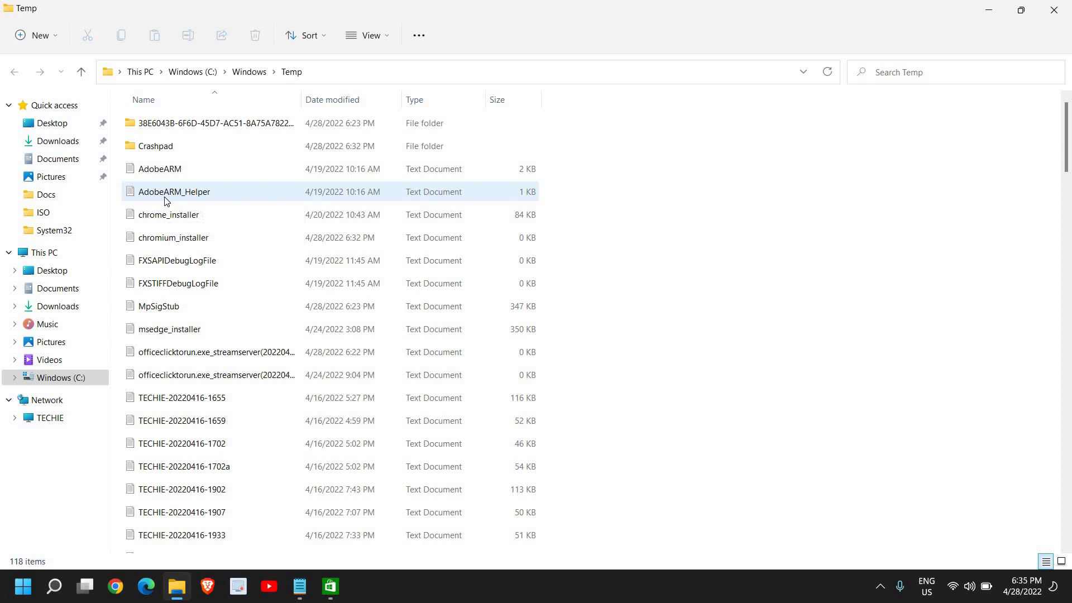
Permanently delete all 118 Temp items, skipping the files in use
key("ctrl+a")
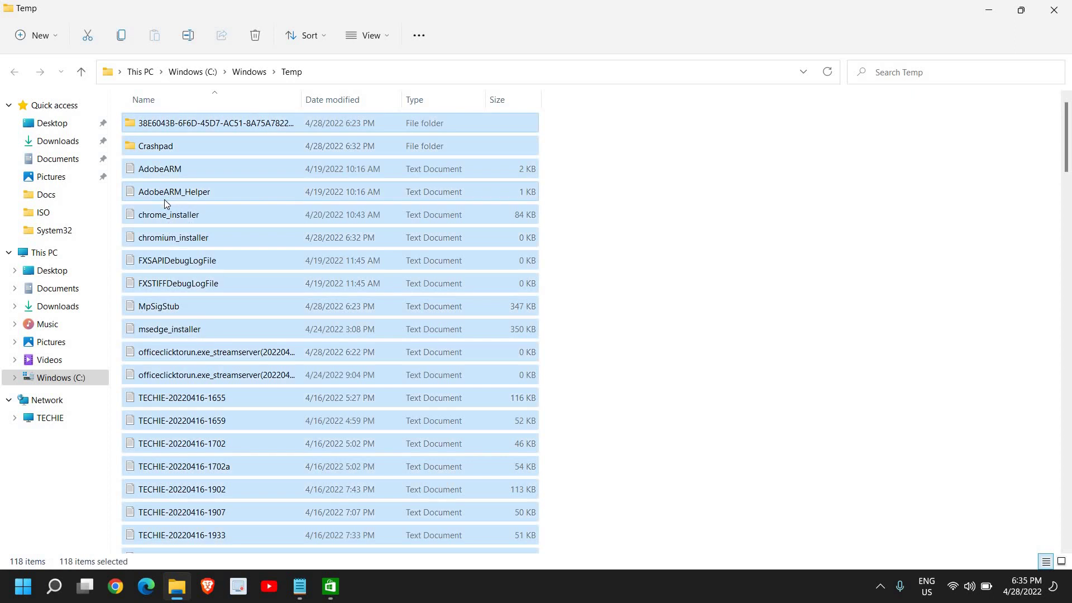
key("shift+Delete")
key("Return")
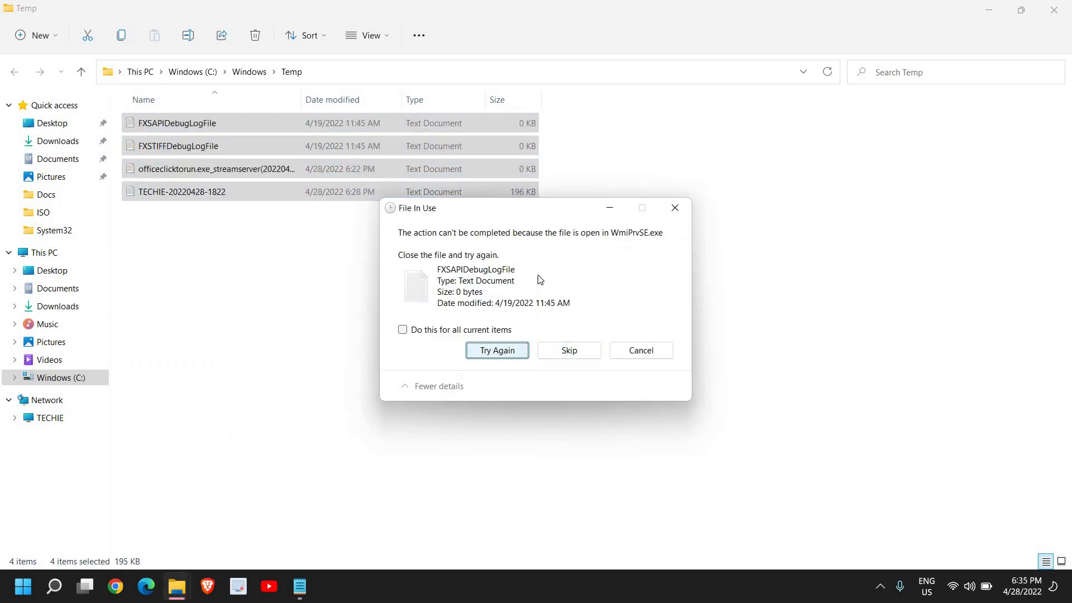
left_click(570, 350)
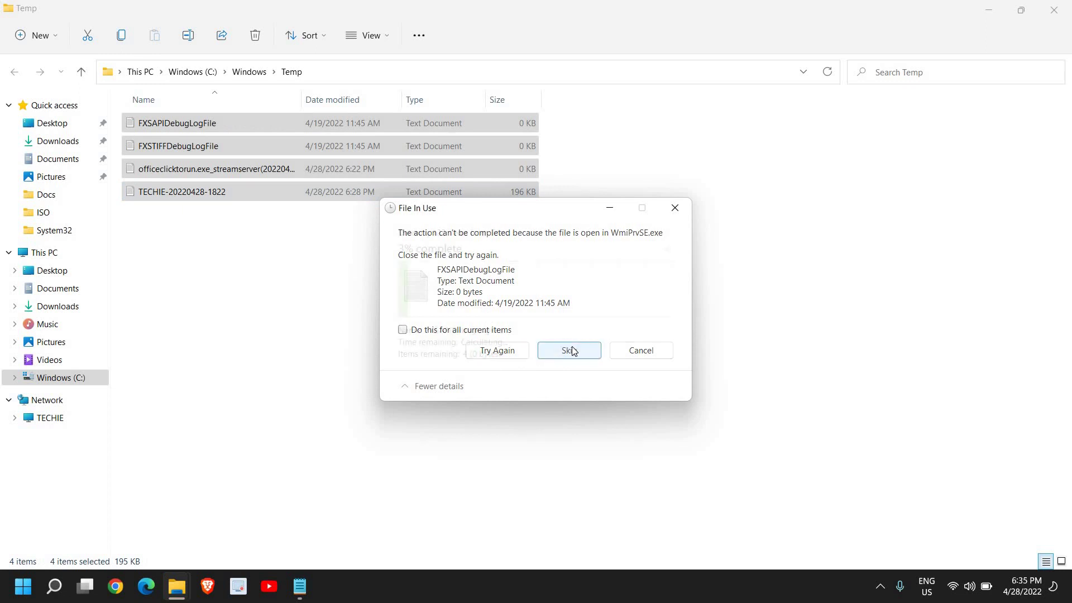
left_click(676, 207)
Close the Windows Temp window and run %temp% to open the user's Temp folder (22 items)
left_click(1053, 9)
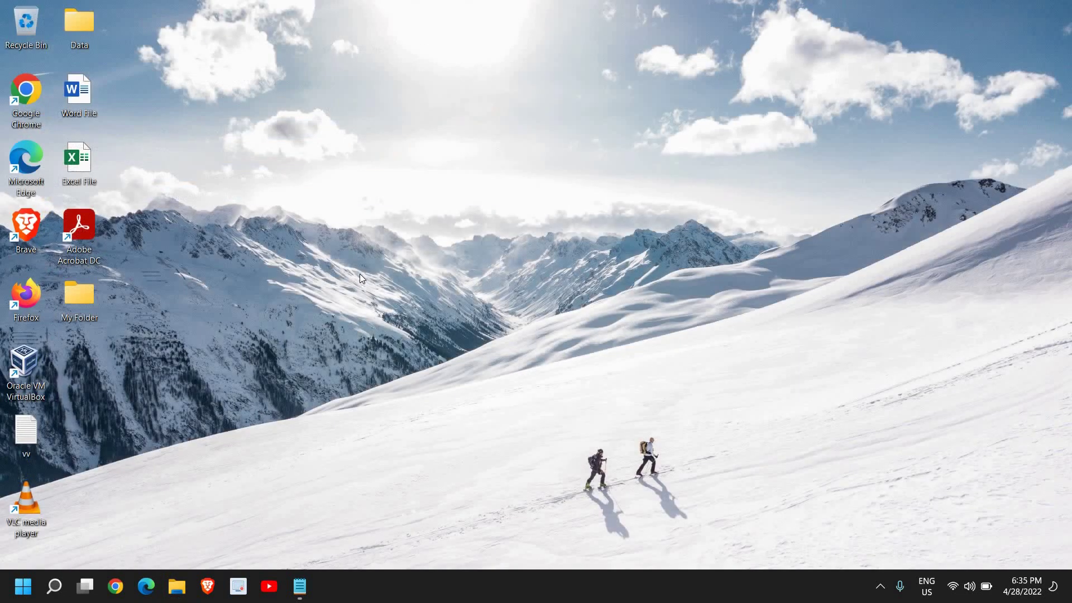
key("super")
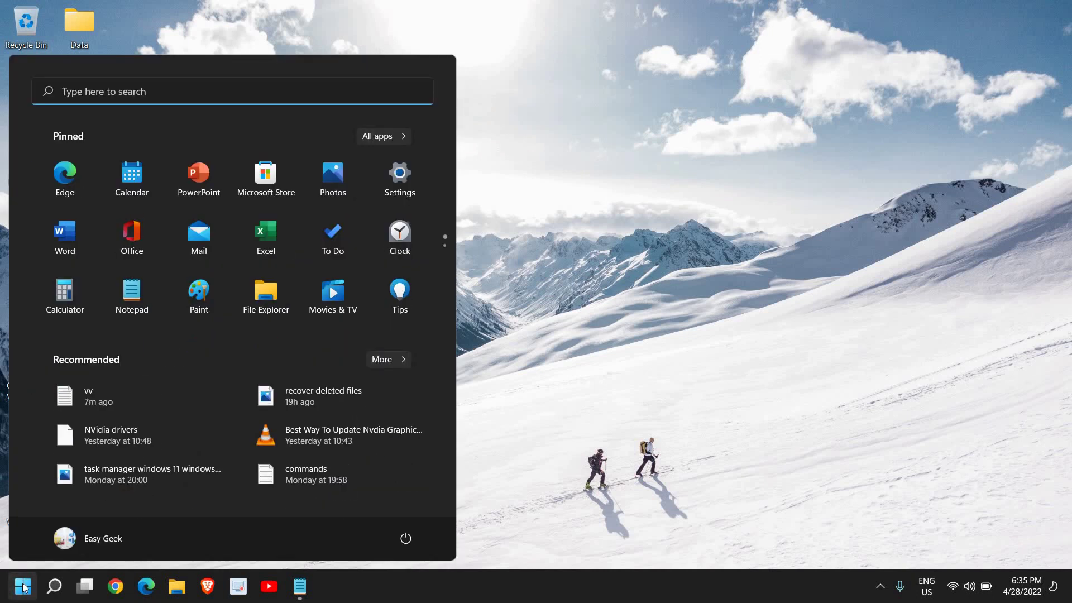
right_click(28, 577)
left_click(33, 506)
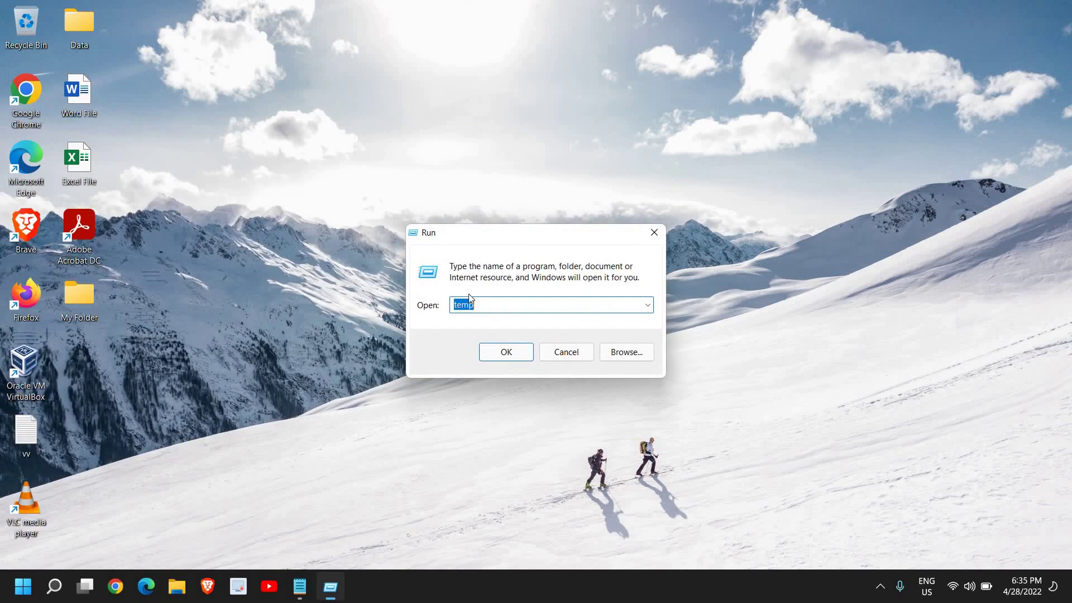
left_click(494, 308)
type("%")
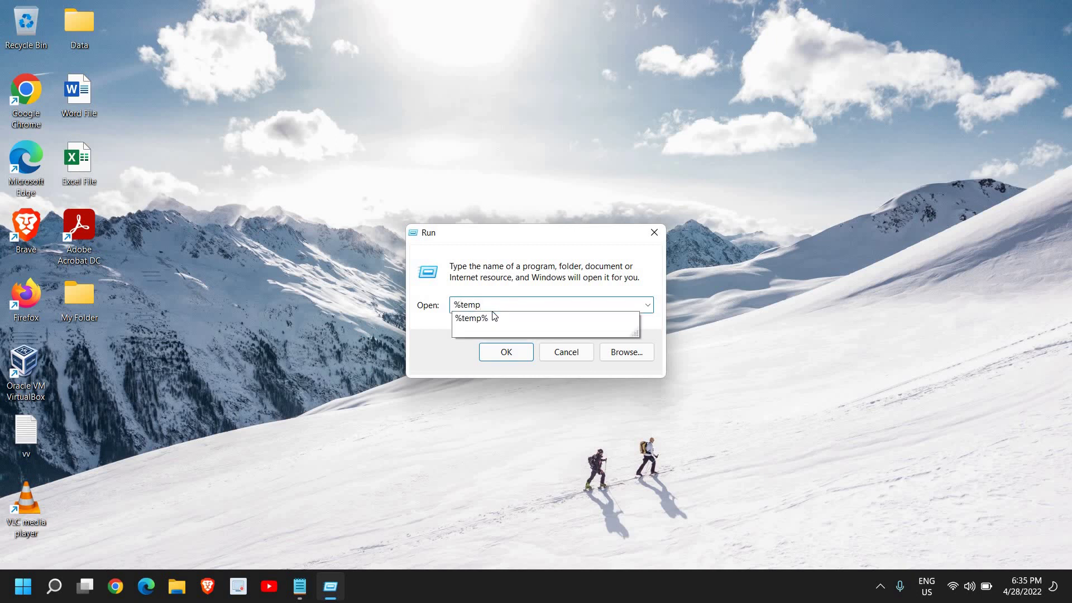
left_click(494, 317)
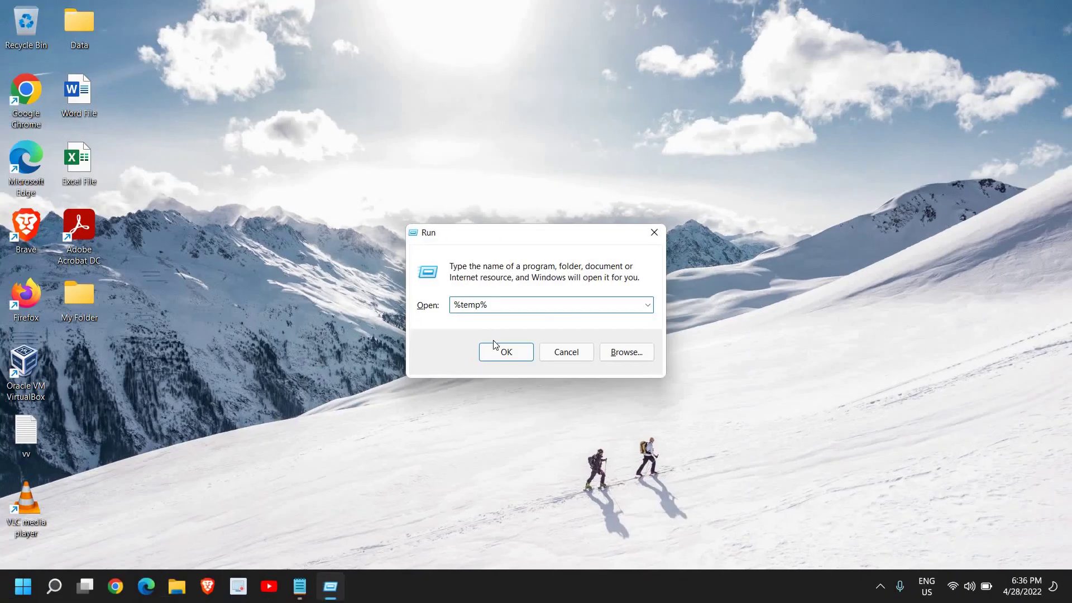
left_click(504, 393)
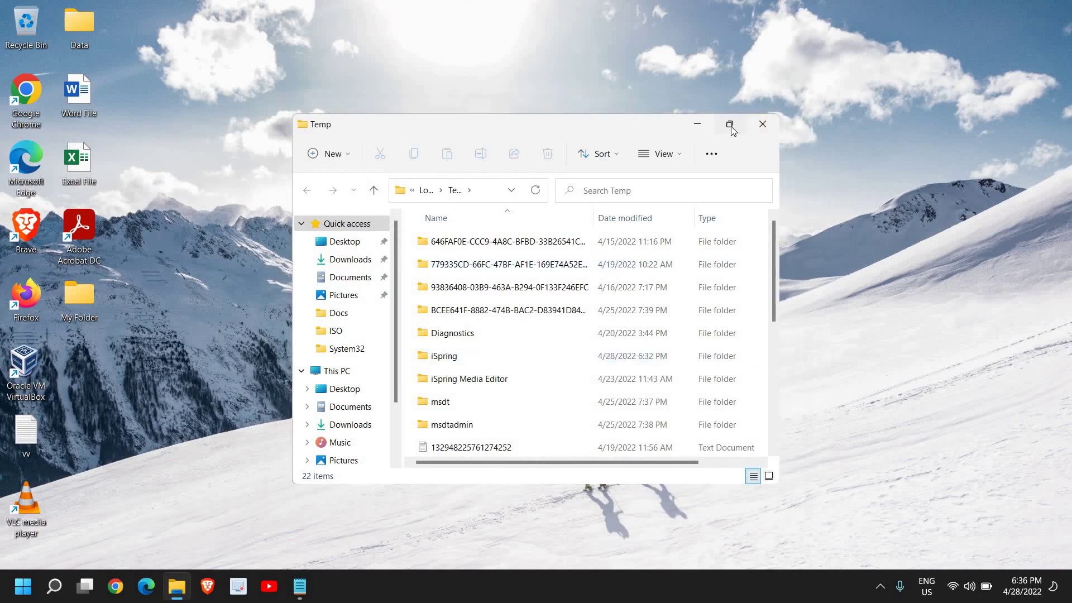
Permanently delete all 22 user Temp items, granting admin permission and skipping all in-use files
left_click(737, 125)
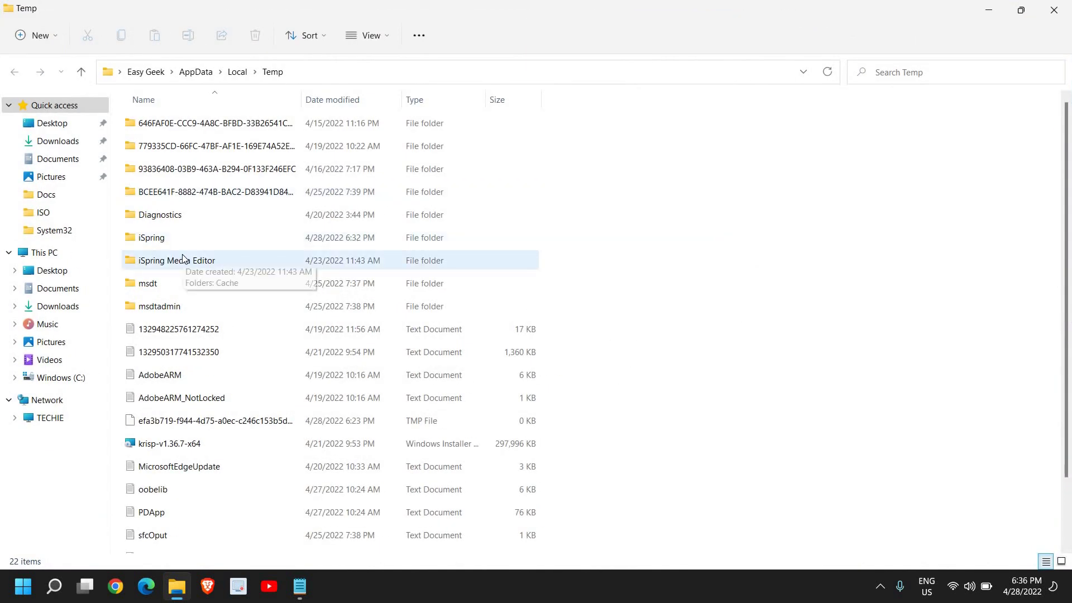
key("ctrl+a")
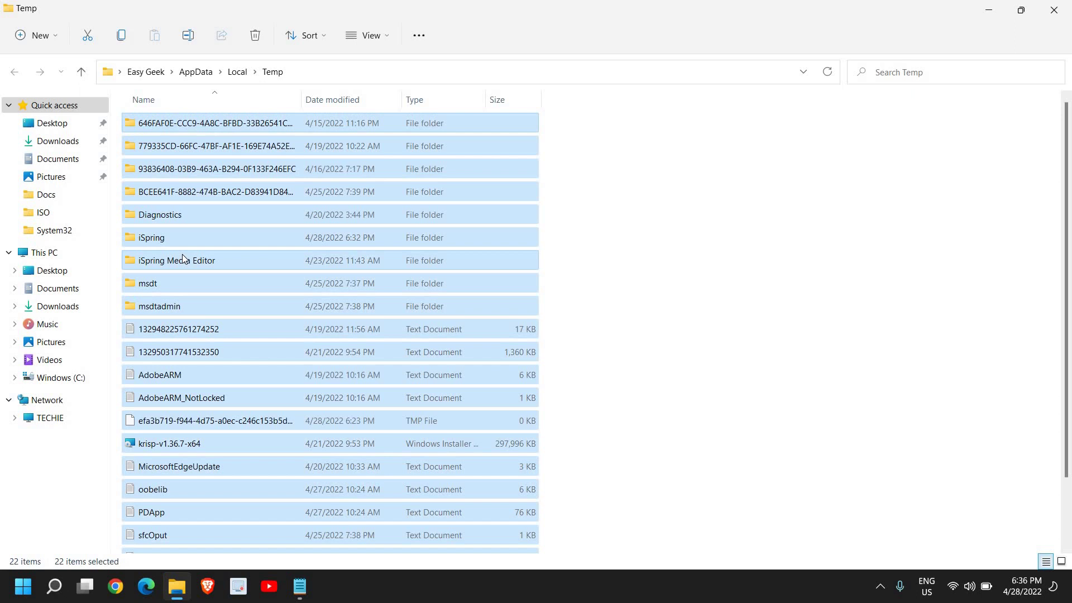
key("shift+Delete")
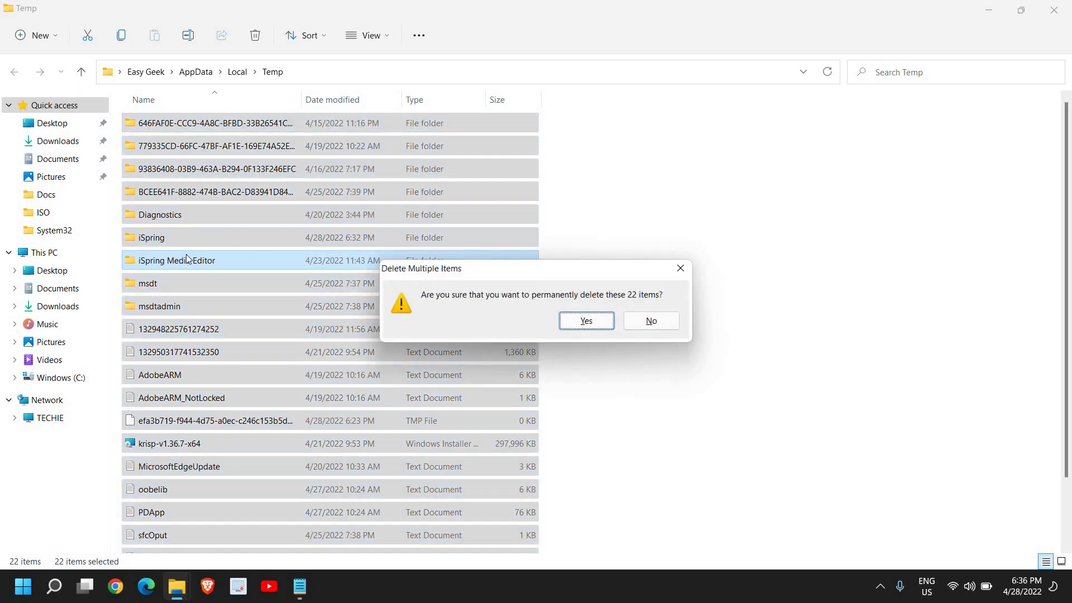
key("Return")
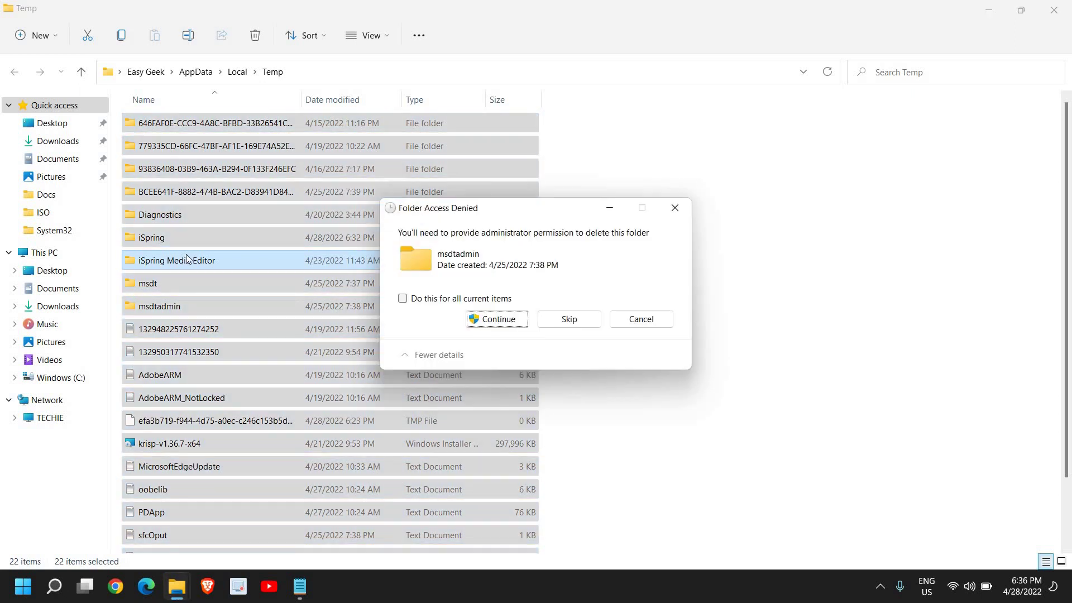
left_click(506, 318)
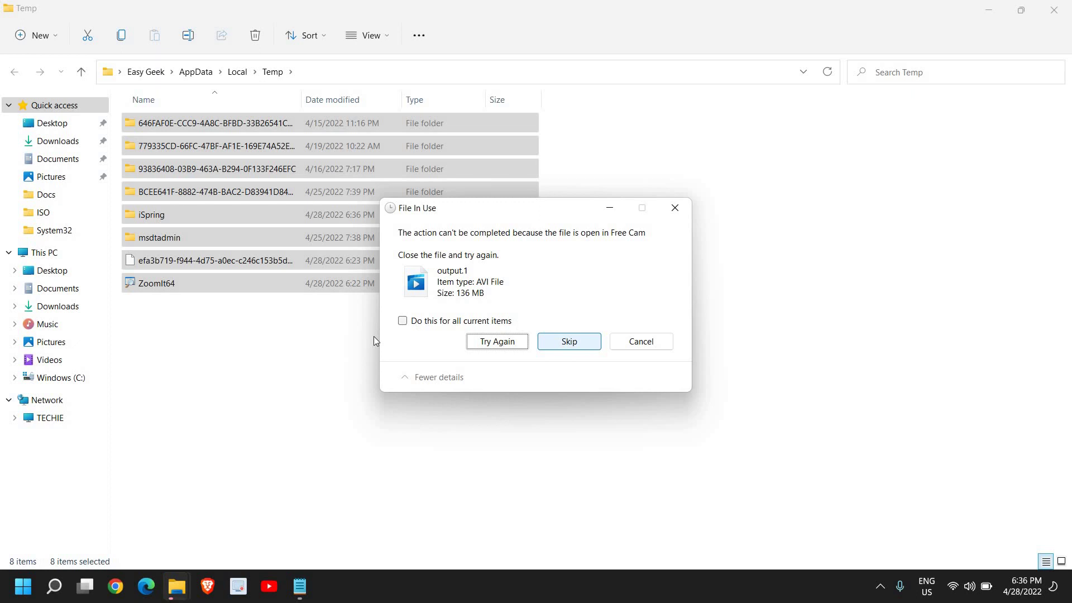
left_click(402, 321)
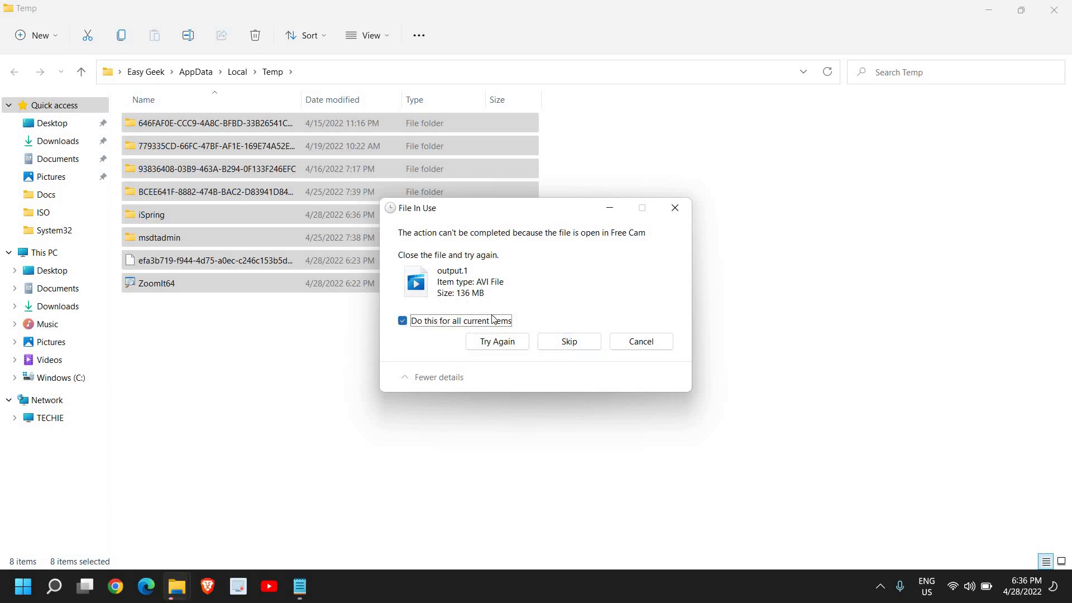
left_click(570, 349)
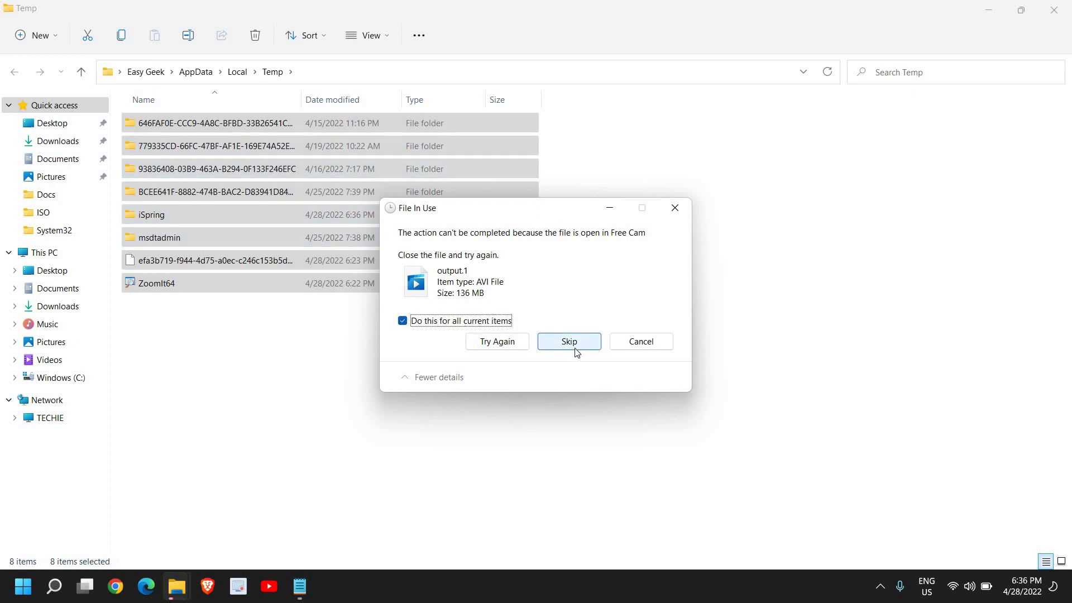
Close the Temp window and open the Prefetch folder by running prefetch
left_click(1053, 9)
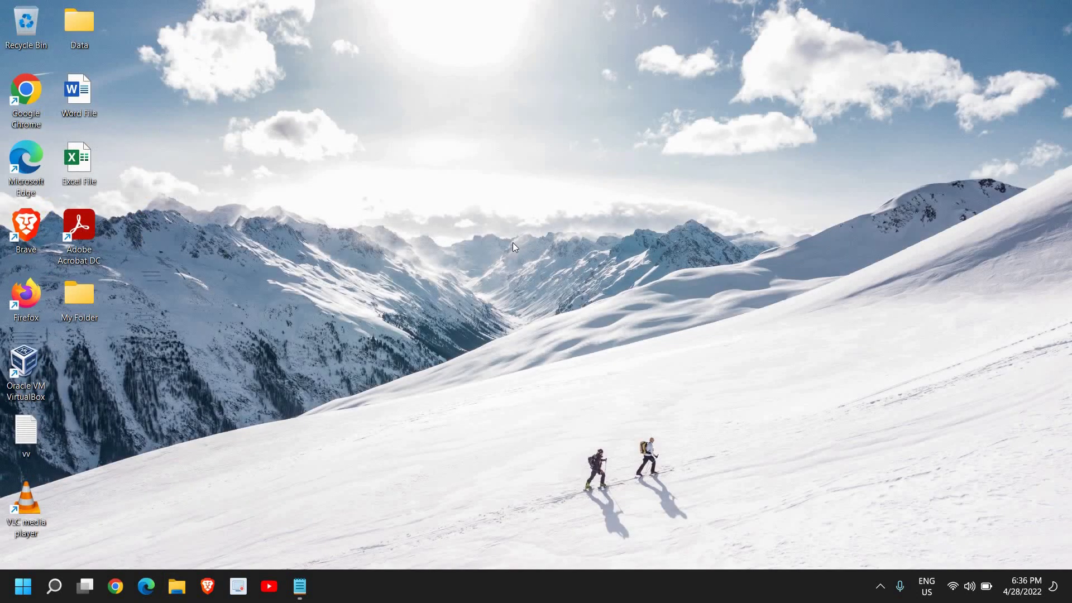
key("super+r")
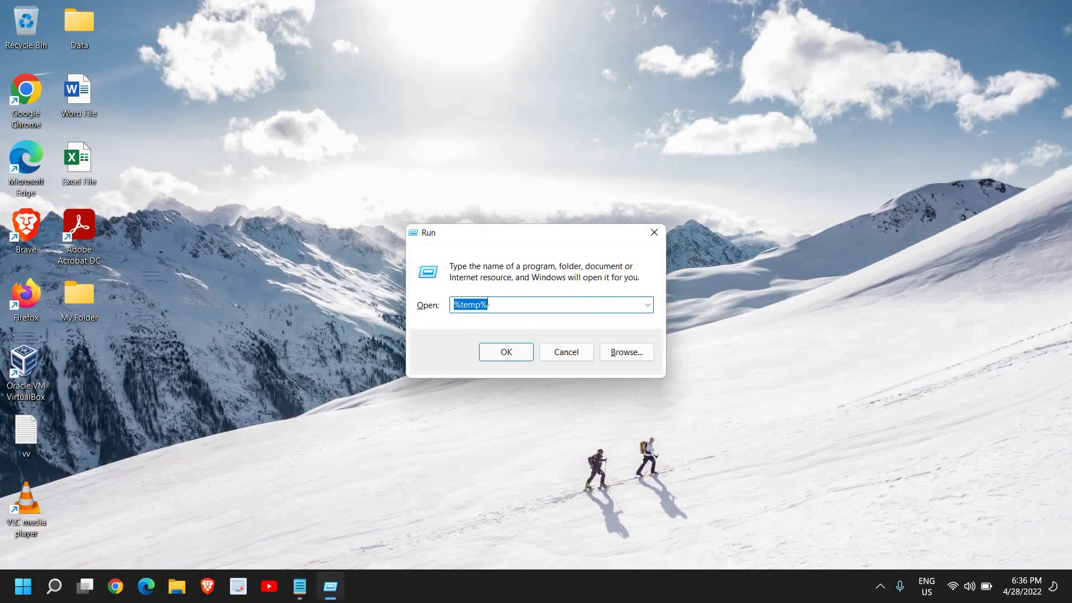
type("prefetch")
left_click(516, 351)
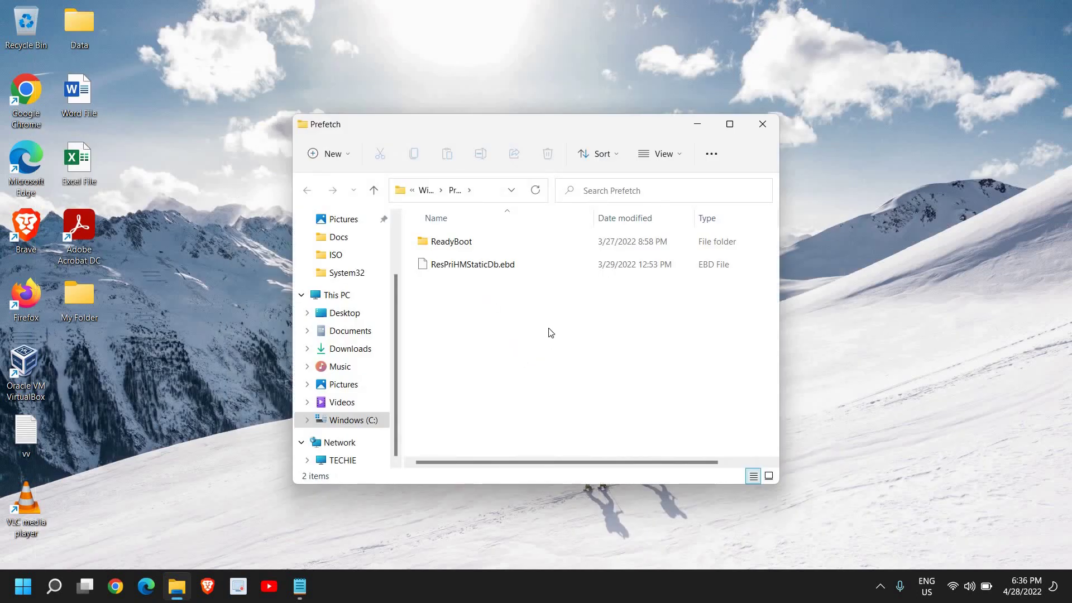
Permanently delete both Prefetch items, ReadyBoot and ResPriHMStaticDb.ebd
key("Tab")
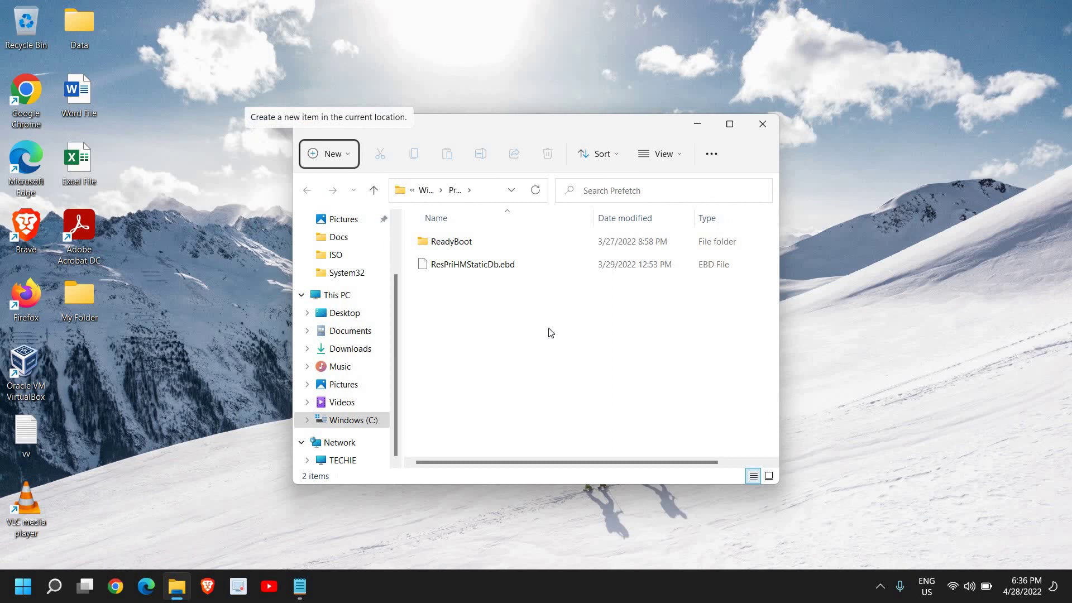
left_click(550, 333)
key("ctrl+a")
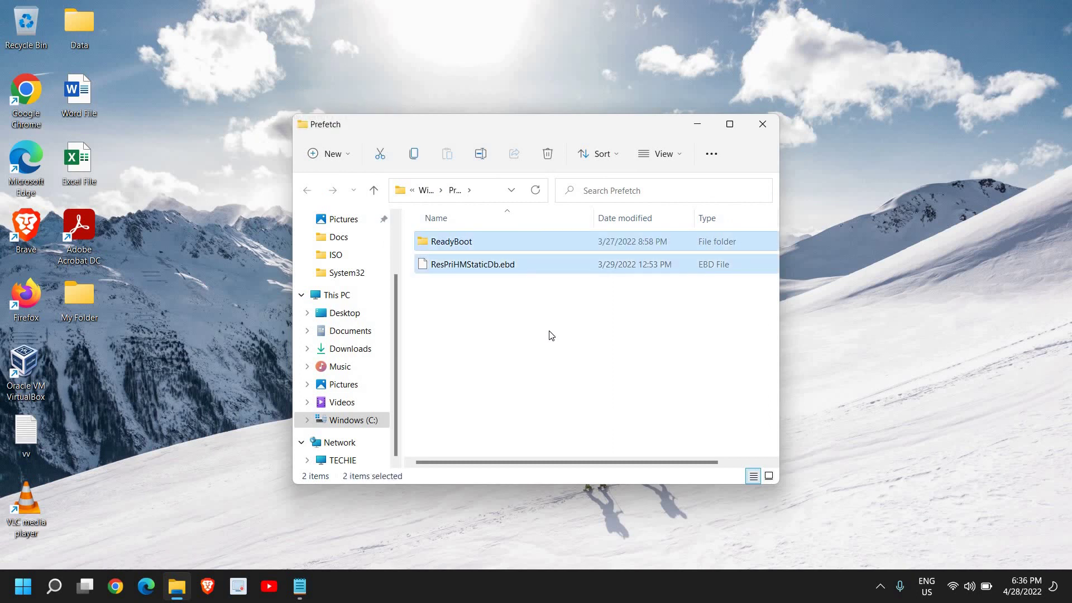
key("shift+Delete")
key("Return")
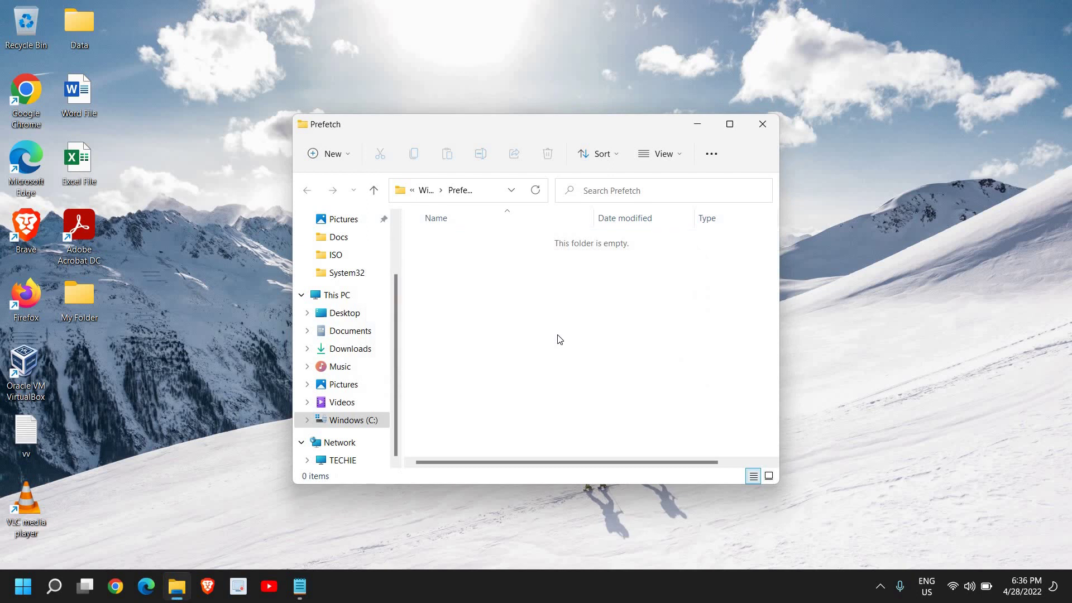
Close the Prefetch window, refresh the desktop, and enter cleanmgr in the Run box
left_click(763, 124)
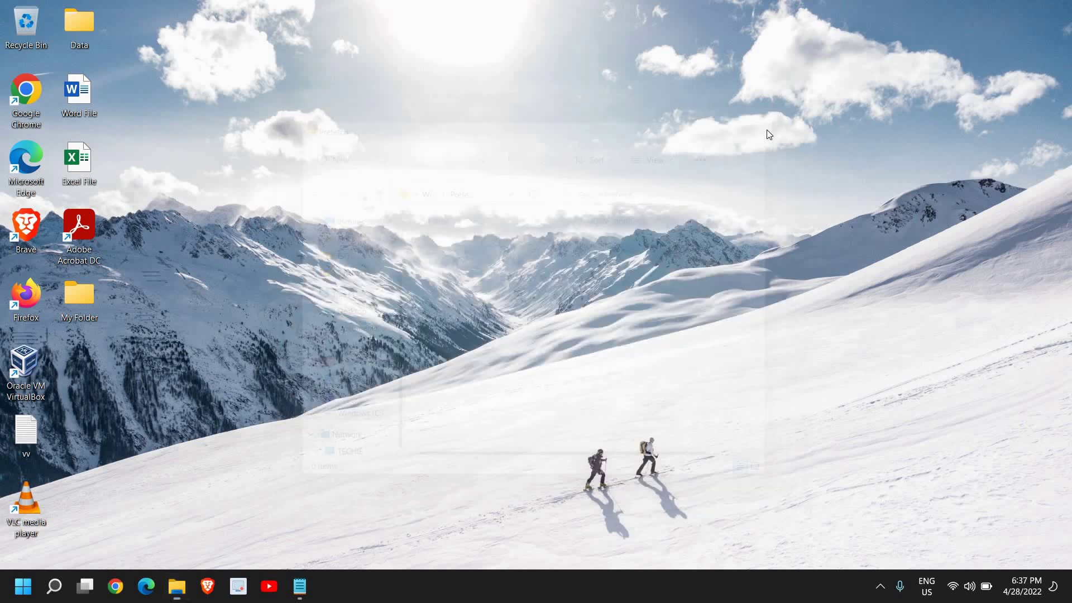
right_click(379, 101)
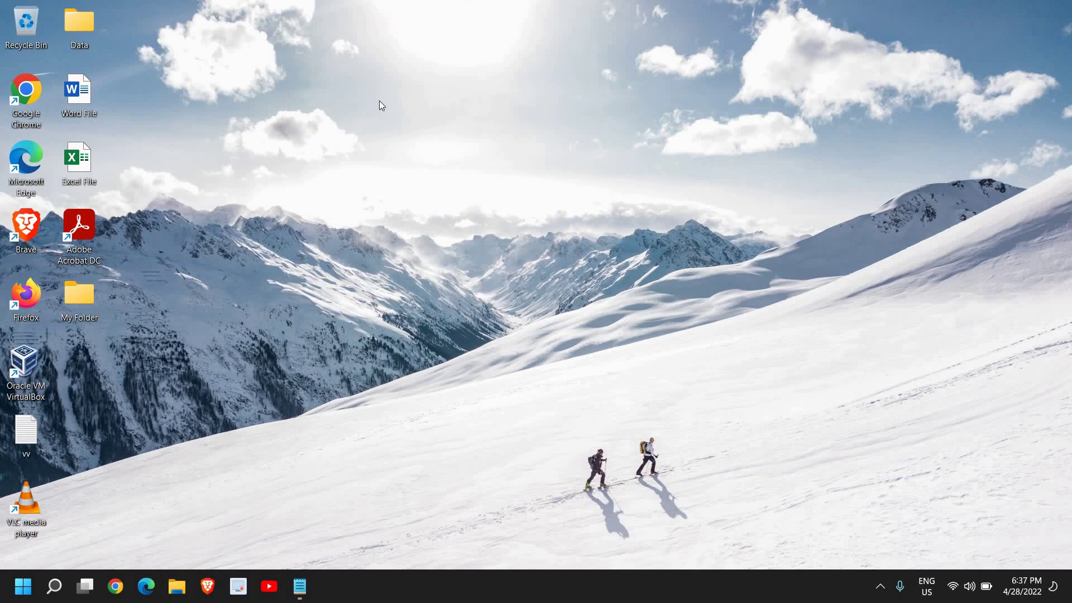
left_click(435, 160)
right_click(26, 595)
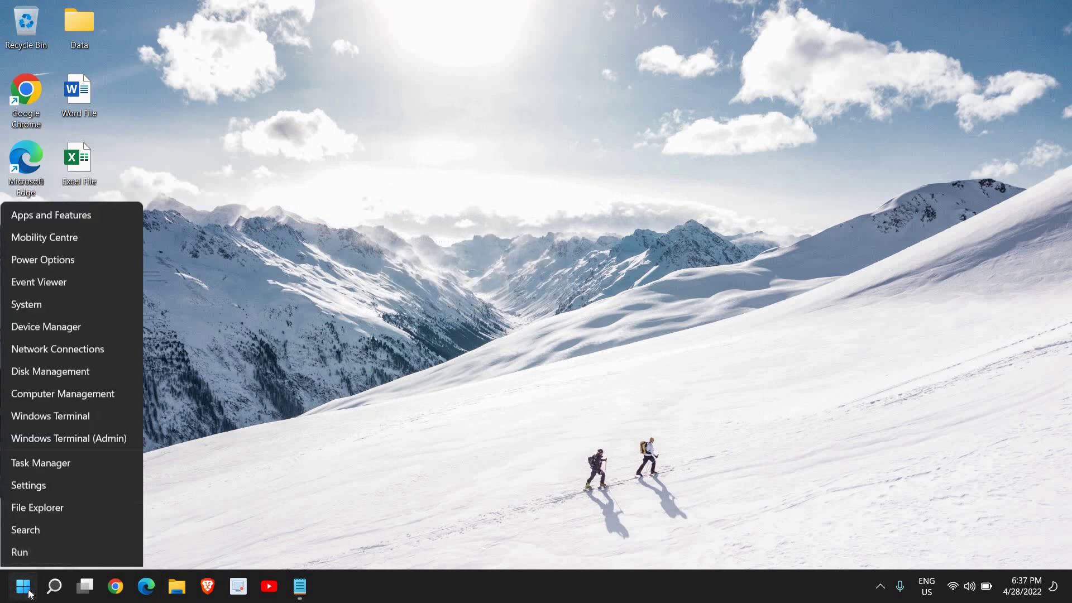
left_click(55, 515)
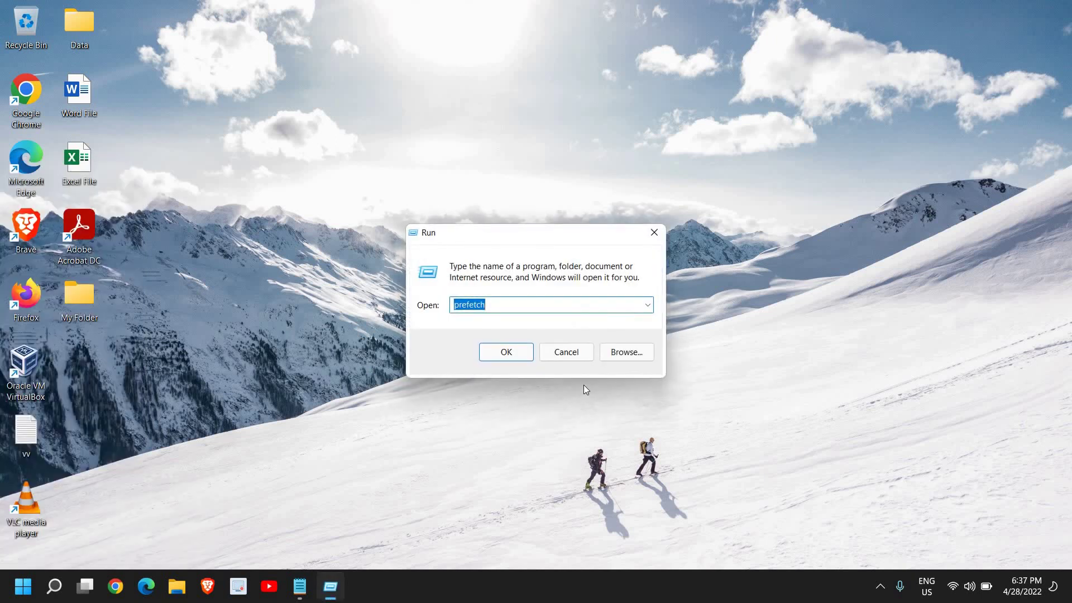
type("cleanmgr")
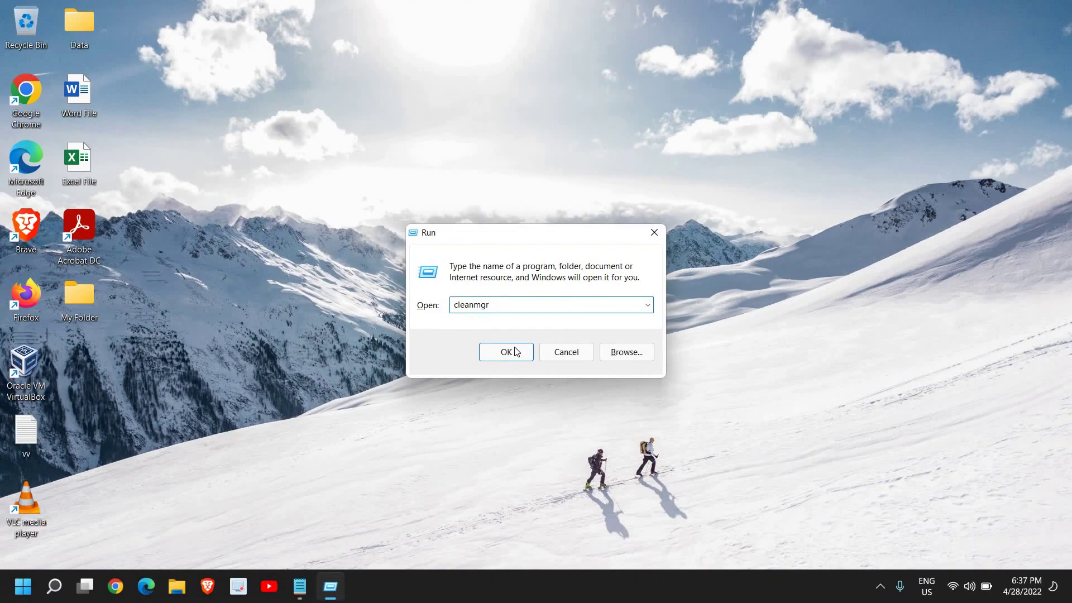
Launch Disk Clean-up and tick Temporary files, DirectX Shader Cache, Delivery Optimisation and Windows error reports
left_click(447, 316)
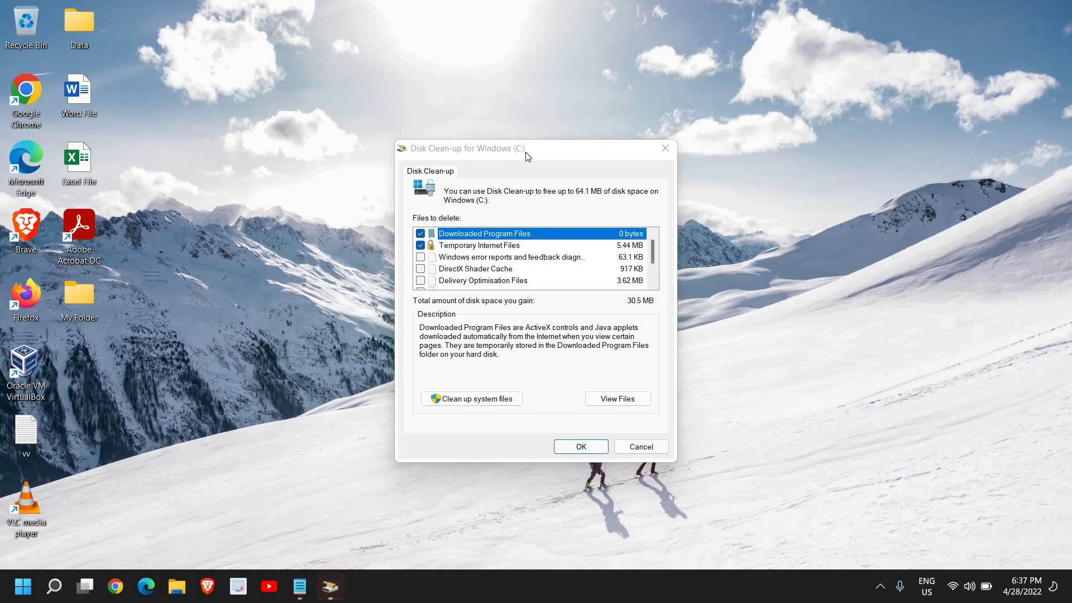
left_click_drag(525, 152, 365, 127)
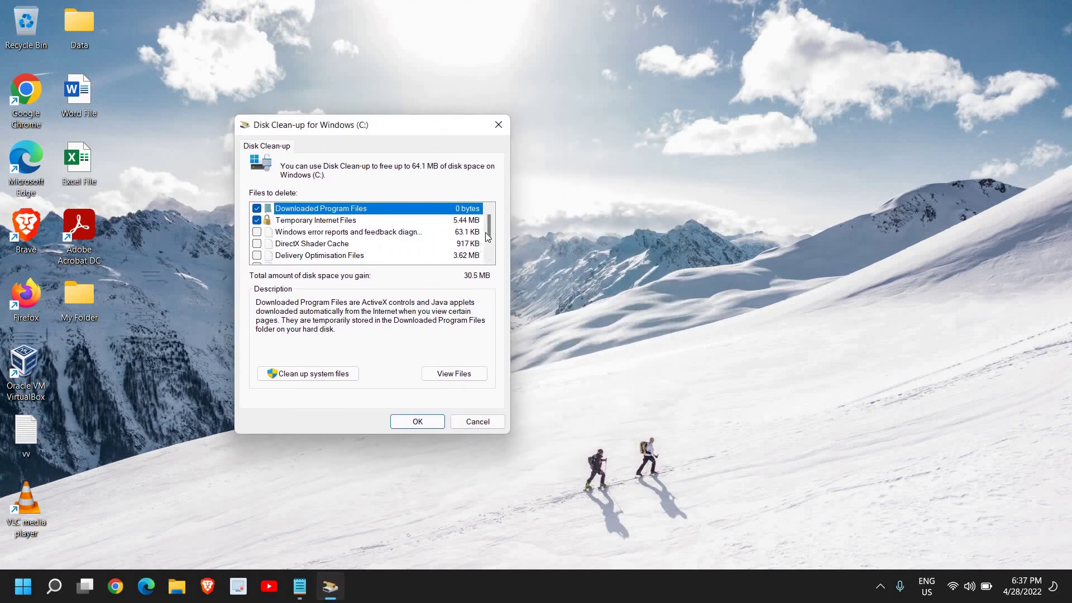
scroll(485, 233, "down", 1)
scroll(484, 237, "up", 1)
scroll(293, 242, "down", 1)
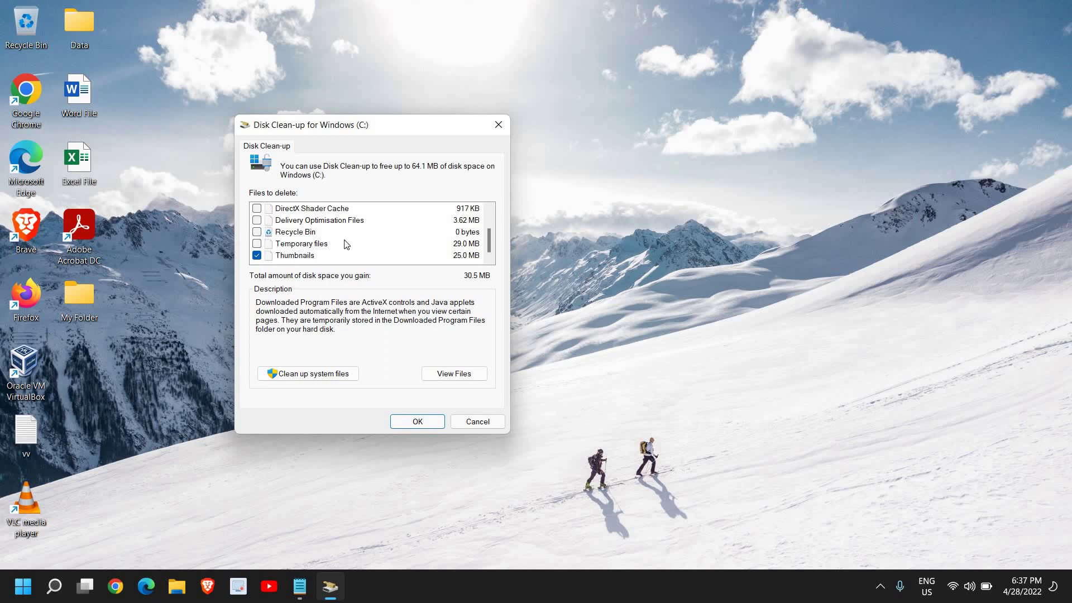
left_click(257, 243)
left_click(257, 220)
left_click(256, 208)
scroll(282, 232, "up", 1)
left_click(267, 233)
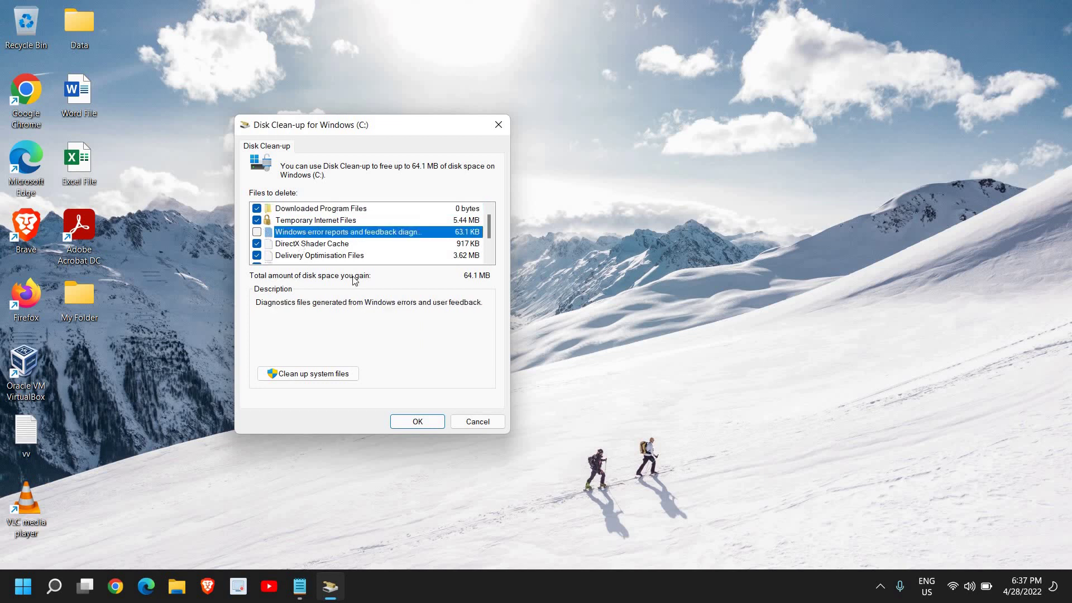
left_click(258, 232)
Delete the selected 64.1 MB of files from drive C:
left_click(418, 421)
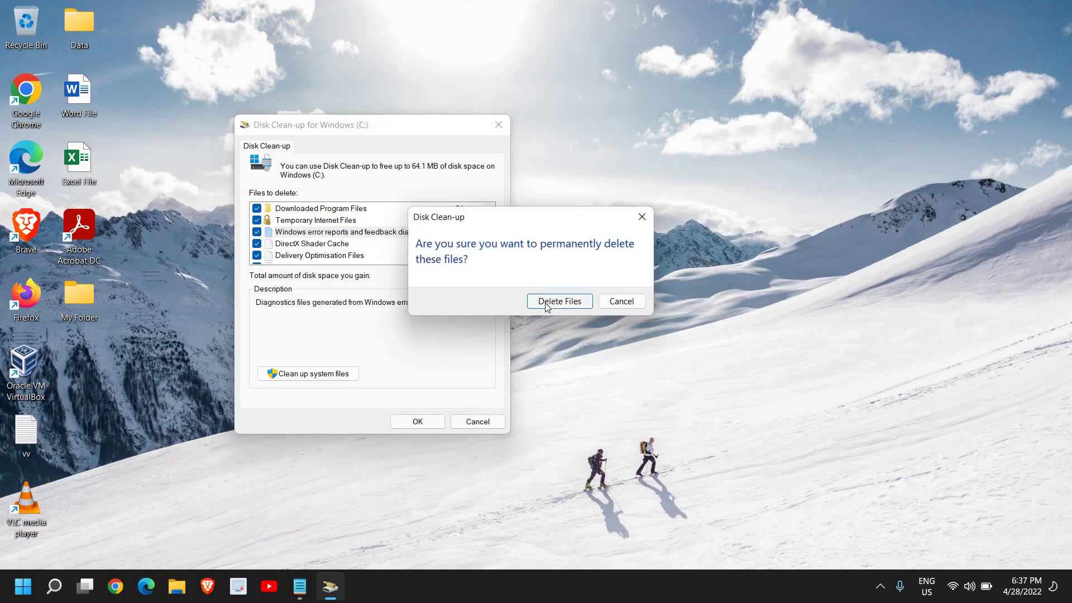
left_click(545, 302)
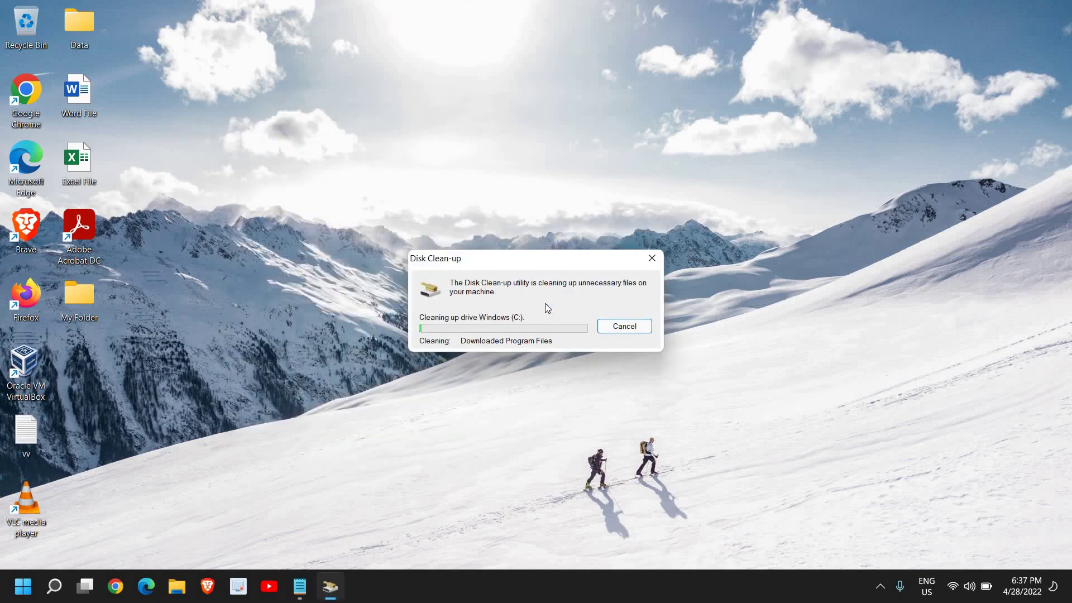
left_click(175, 589)
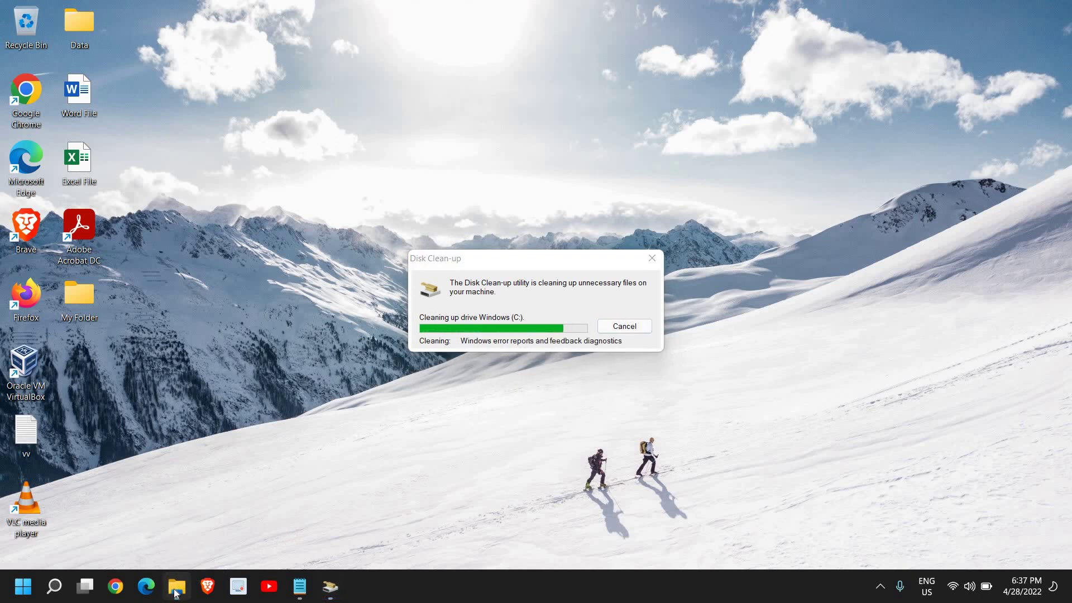
Maximize File Explorer, browse Downloads, Documents and Pictures, then view This PC showing 97.0 GB free on C:
left_click(730, 124)
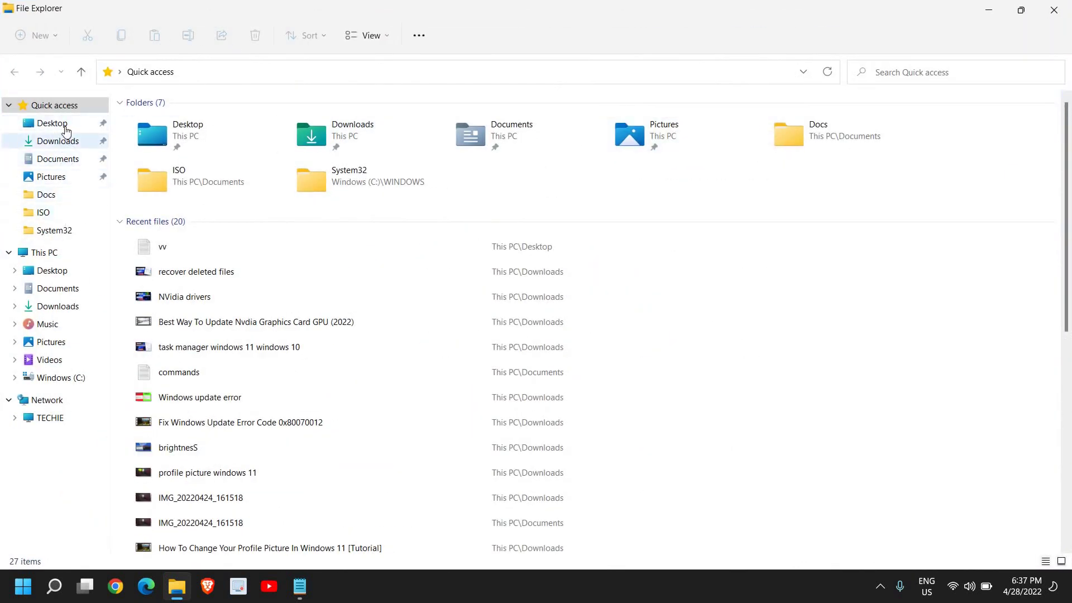
left_click(73, 142)
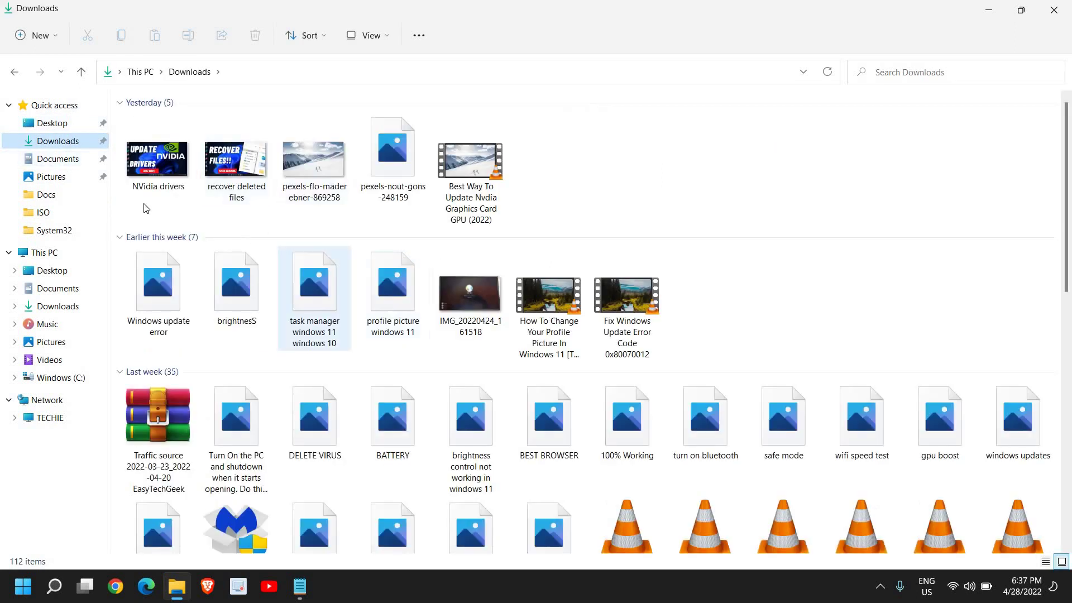
left_click(56, 158)
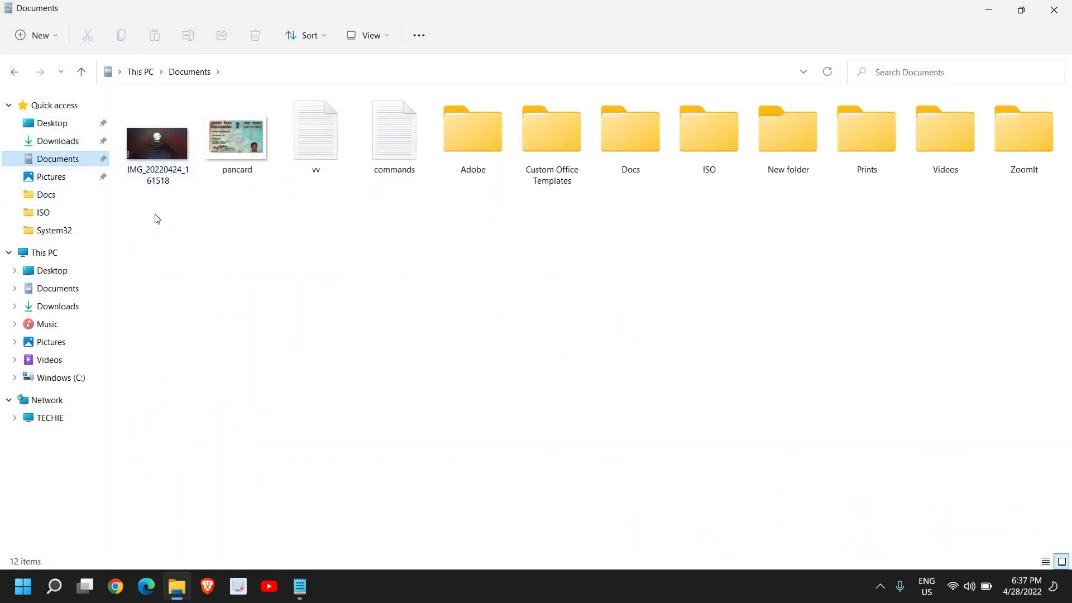
left_click(55, 178)
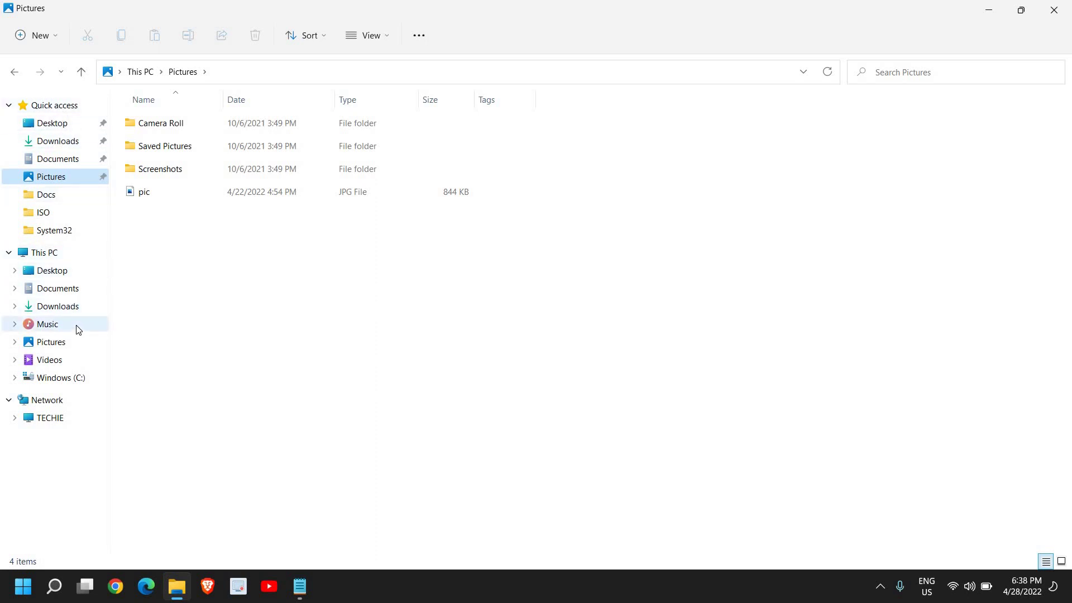
left_click(45, 251)
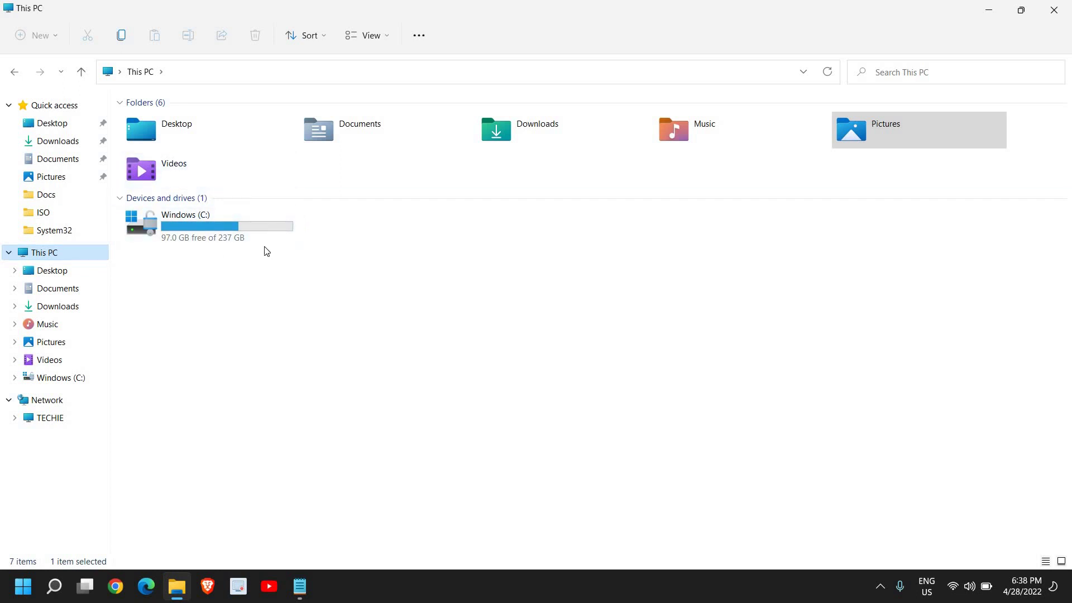
Close the This PC window now that drive C: shows 97.0 GB free
left_click(1053, 11)
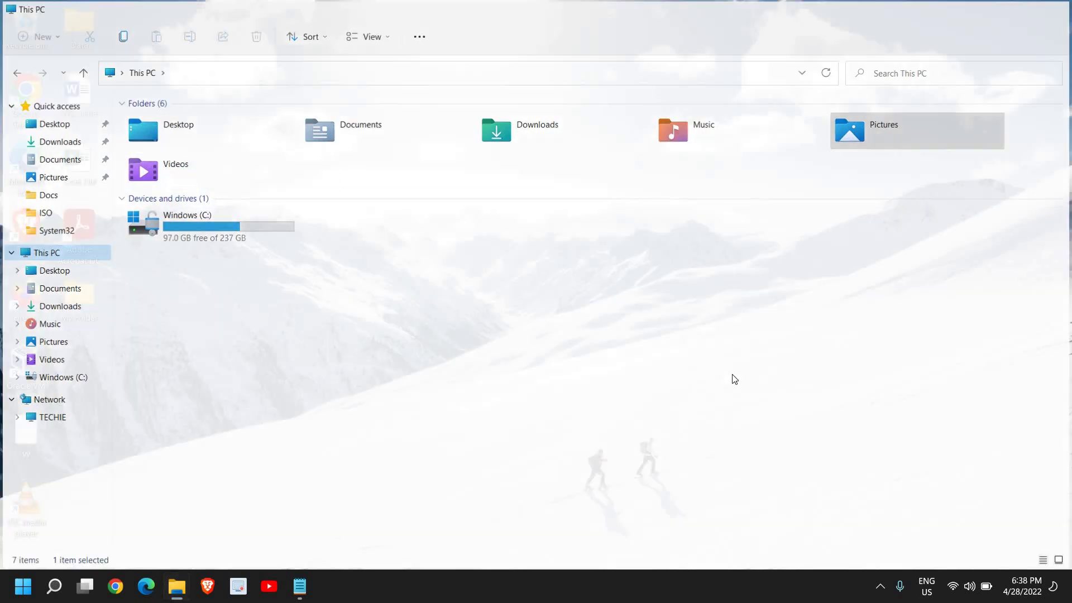